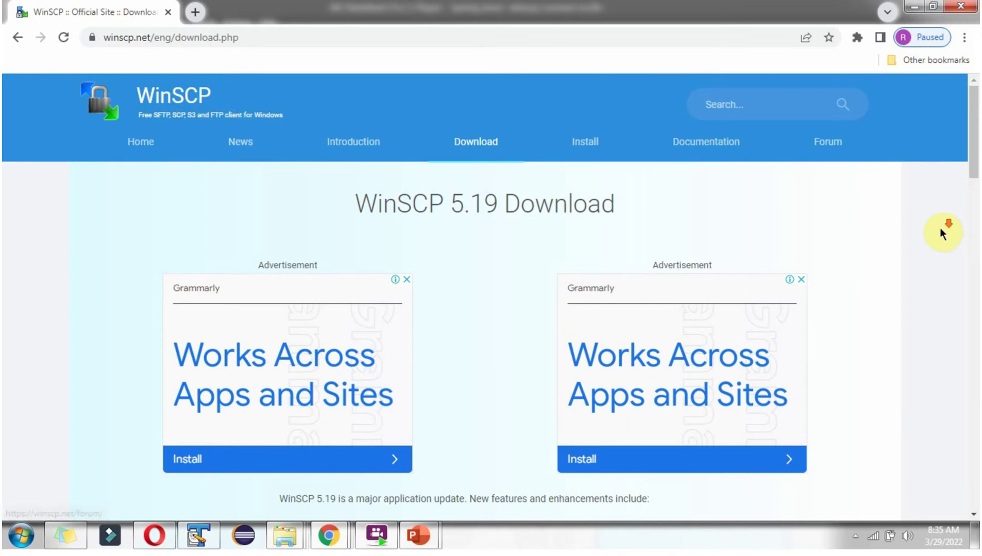
Download the WinSCP 5.19.6 installer and show the downloaded file in its folder.
{"action": "scroll", "coordinate": [940, 233], "scroll_direction": "down", "scroll_amount": 3}
{"action": "scroll", "coordinate": [939, 227], "scroll_direction": "down", "scroll_amount": 5}
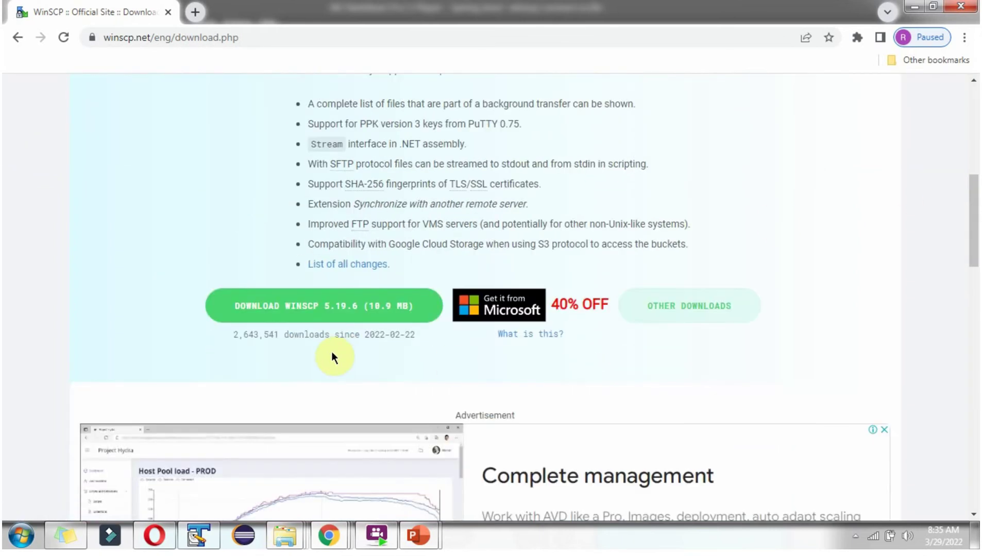
{"action": "left_click", "coordinate": [340, 319]}
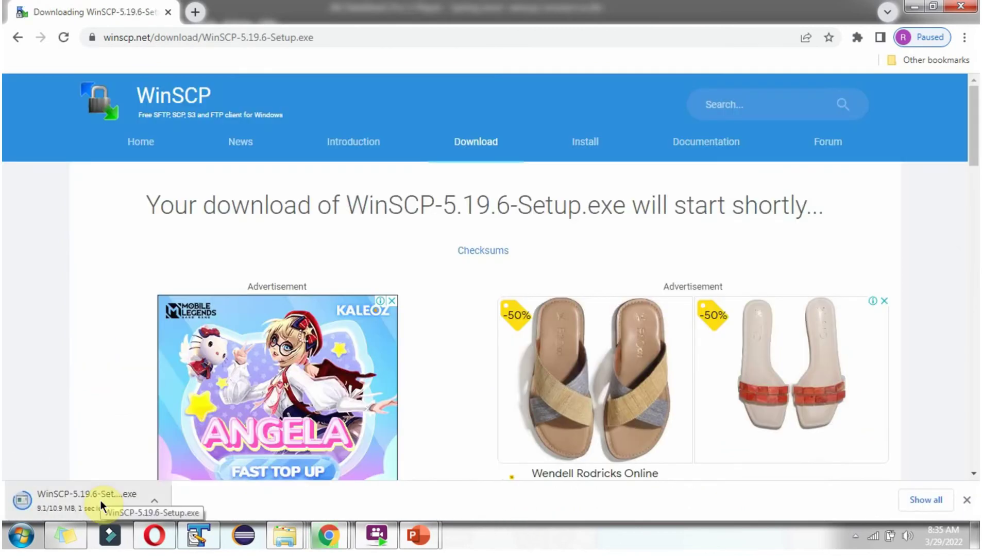
{"action": "left_click", "coordinate": [152, 500]}
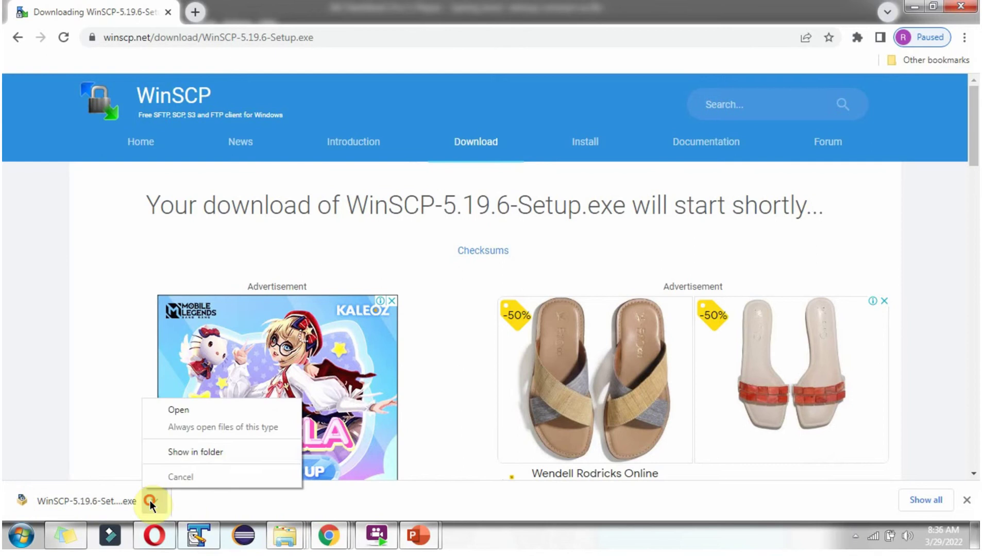
{"action": "left_click", "coordinate": [170, 459]}
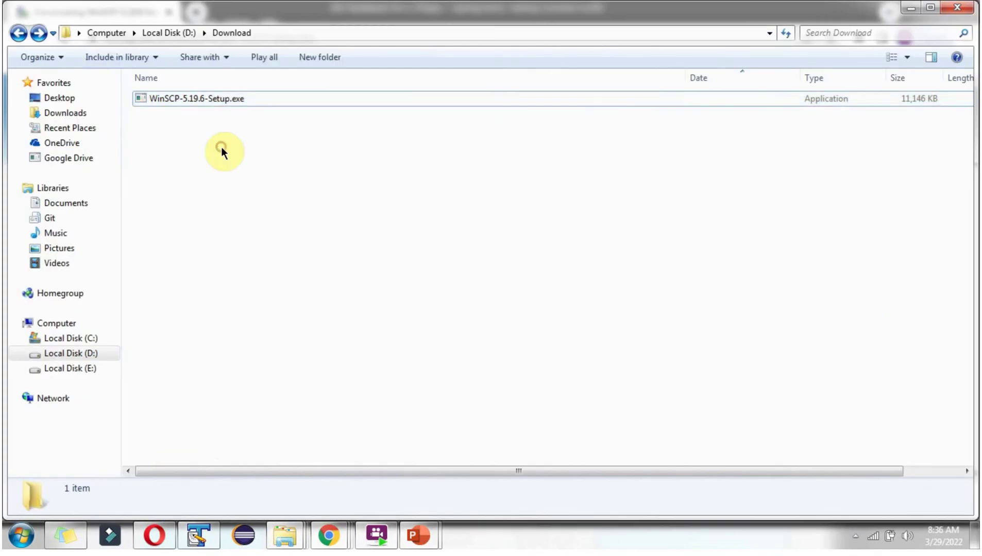
Run WinSCP-5.19.6-Setup.exe, choosing installation for all users, and accept the license agreement.
{"action": "double_click", "coordinate": [213, 99]}
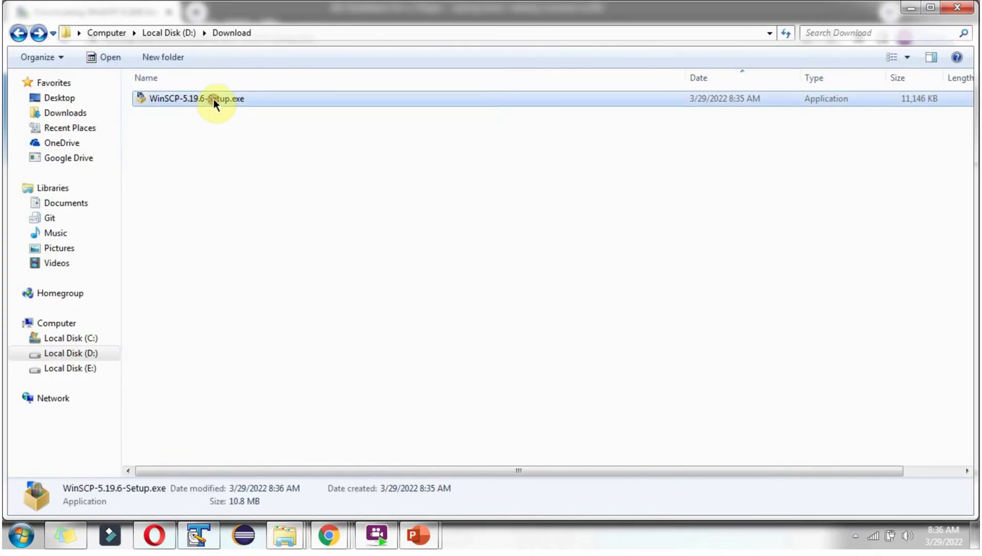
{"action": "left_click", "coordinate": [527, 279]}
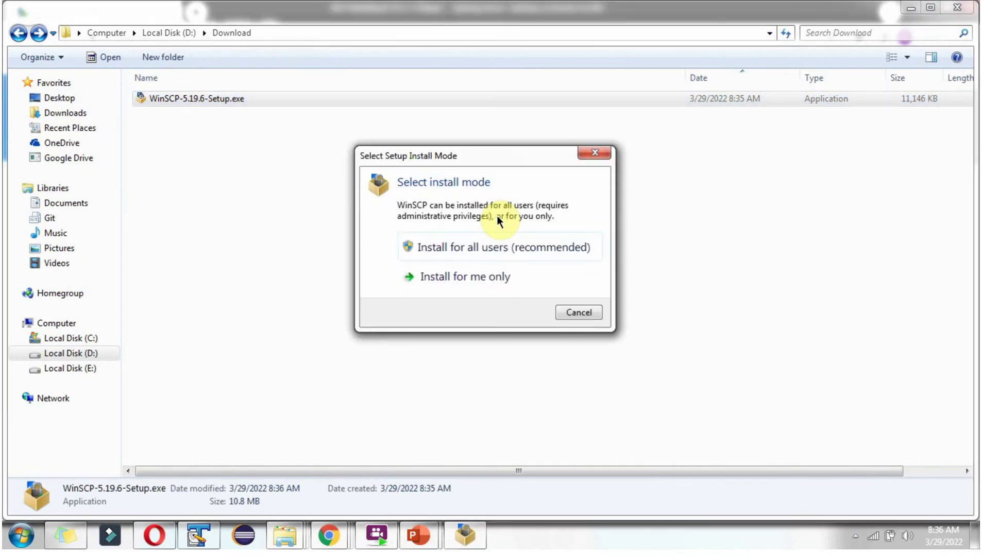
{"action": "left_click", "coordinate": [487, 251]}
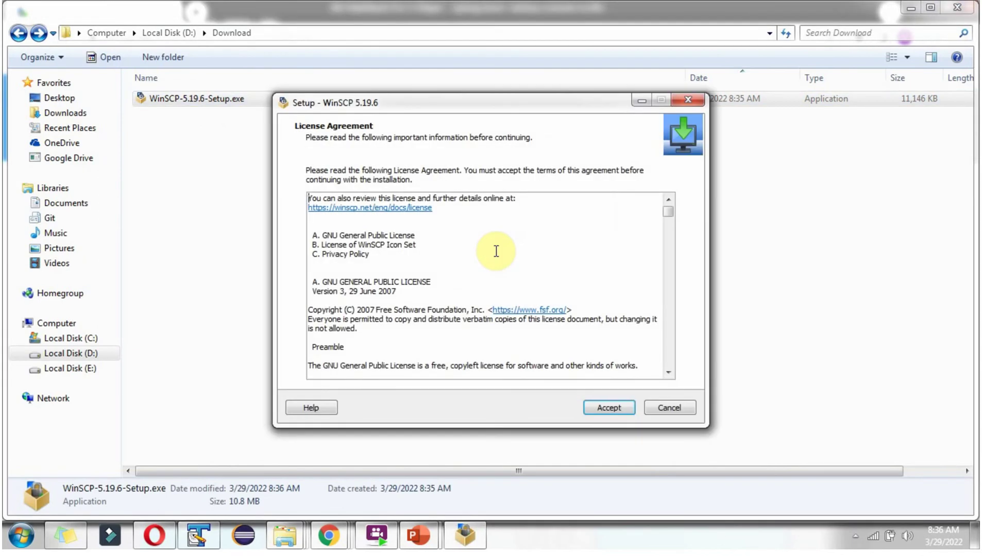
{"action": "left_click", "coordinate": [597, 409]}
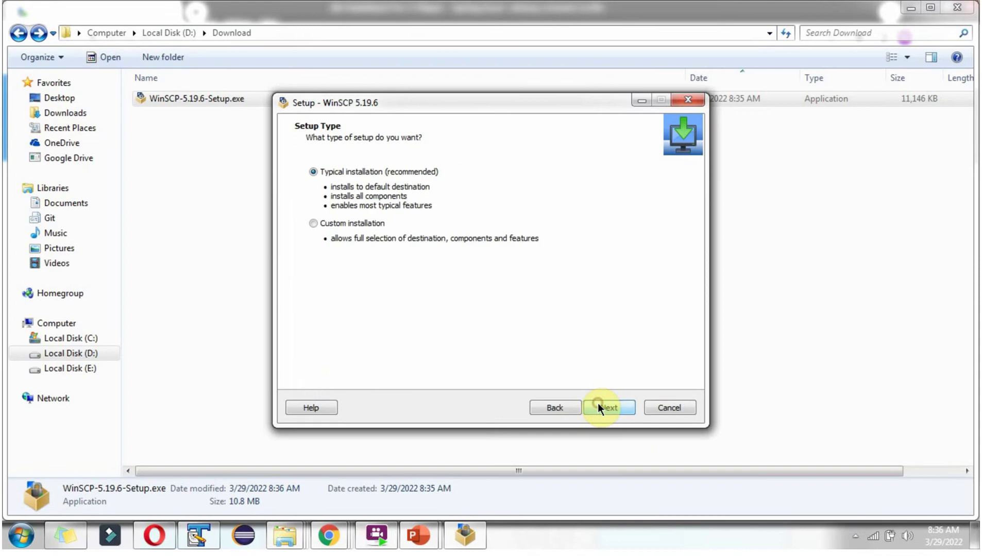
Install WinSCP with the typical installation type and the Commander interface style.
{"action": "left_click", "coordinate": [598, 407]}
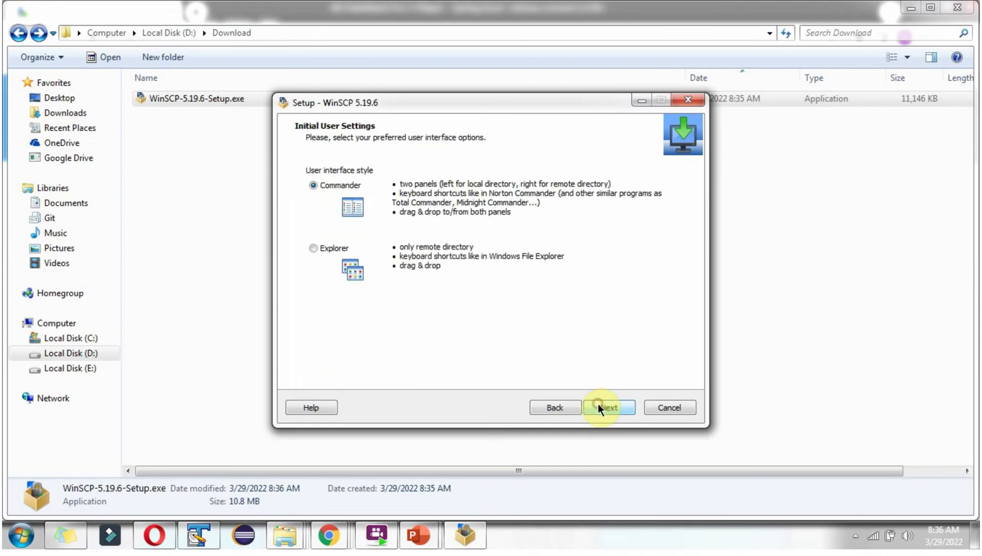
{"action": "left_click", "coordinate": [604, 408]}
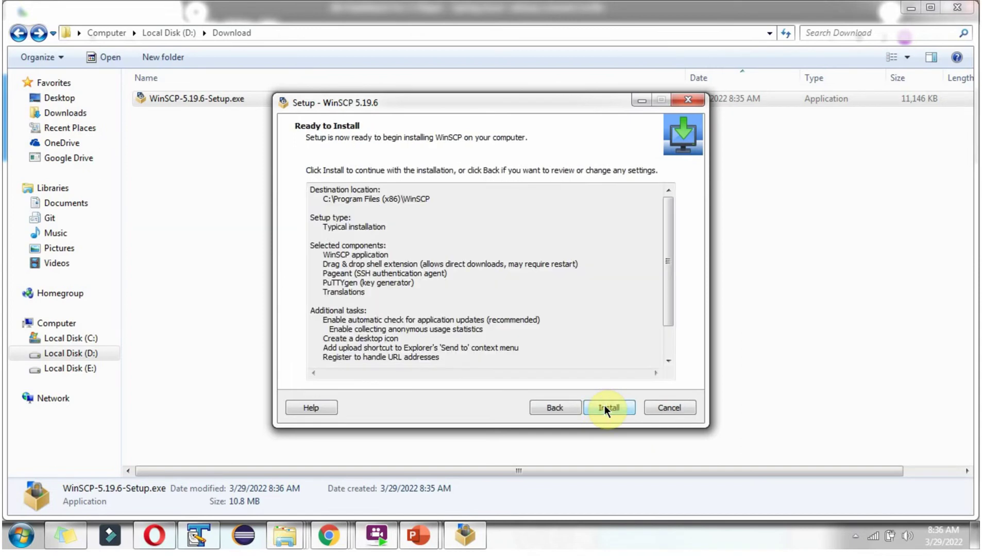
{"action": "left_click", "coordinate": [604, 407]}
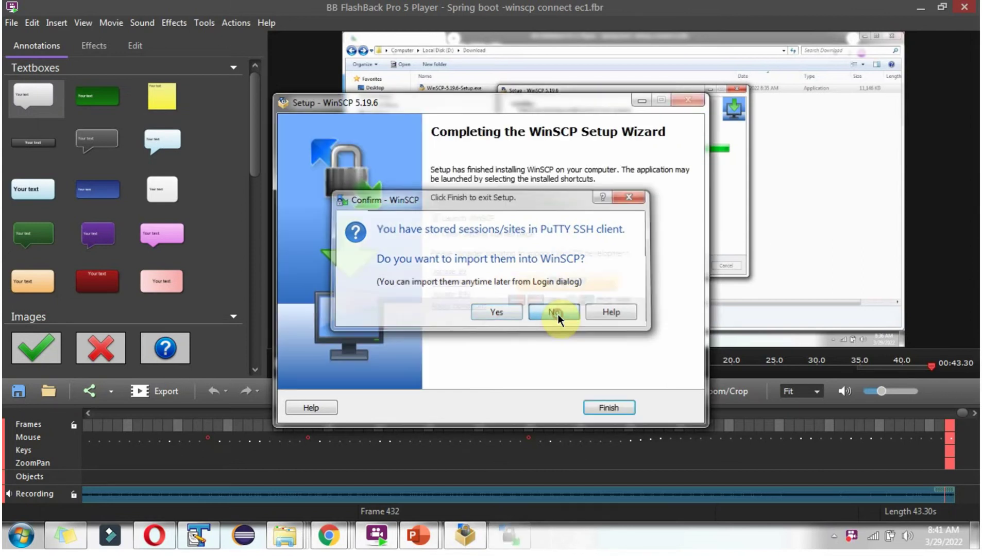
Finish the setup wizard without importing the PuTTY sites, and close the launched WinSCP login and main windows.
{"action": "left_click", "coordinate": [558, 314]}
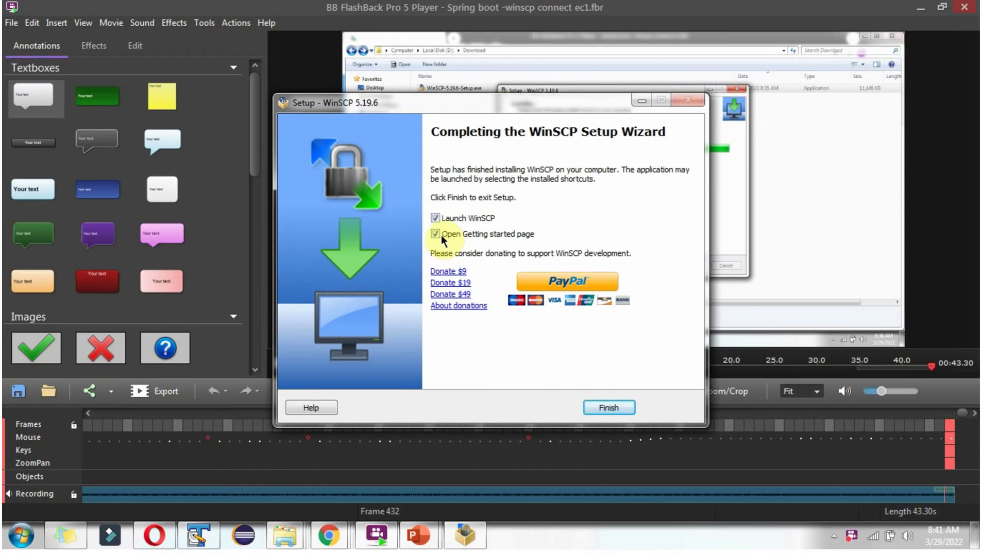
{"action": "left_click", "coordinate": [607, 408]}
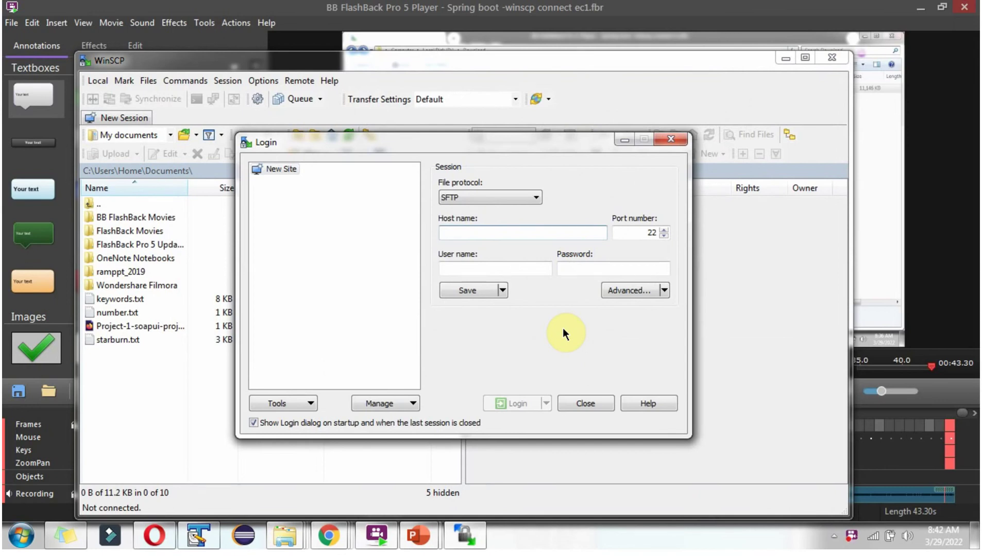
{"action": "left_click", "coordinate": [669, 140]}
{"action": "left_click", "coordinate": [832, 57]}
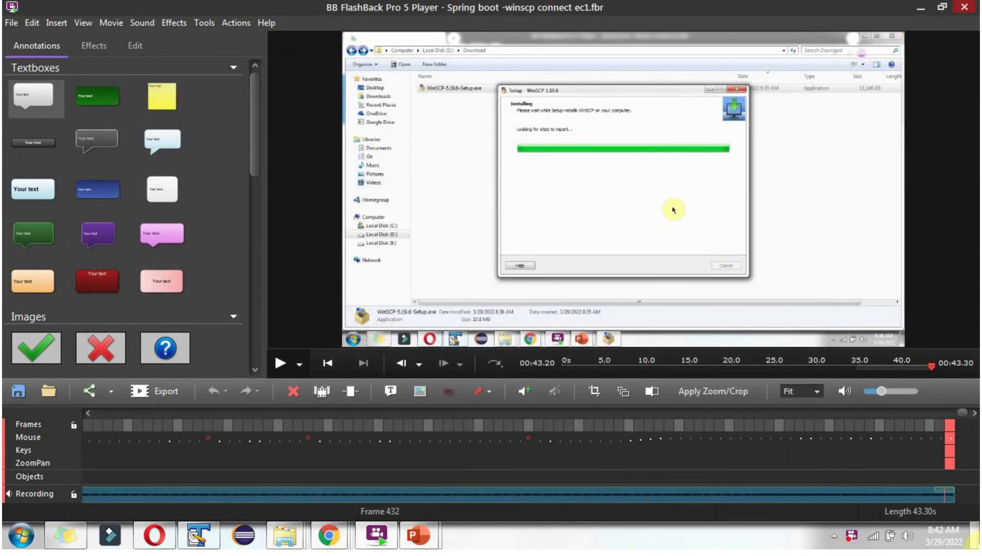
Move the WinSCP desktop shortcut to the last column of icons and launch WinSCP from it.
{"action": "left_click", "coordinate": [975, 543]}
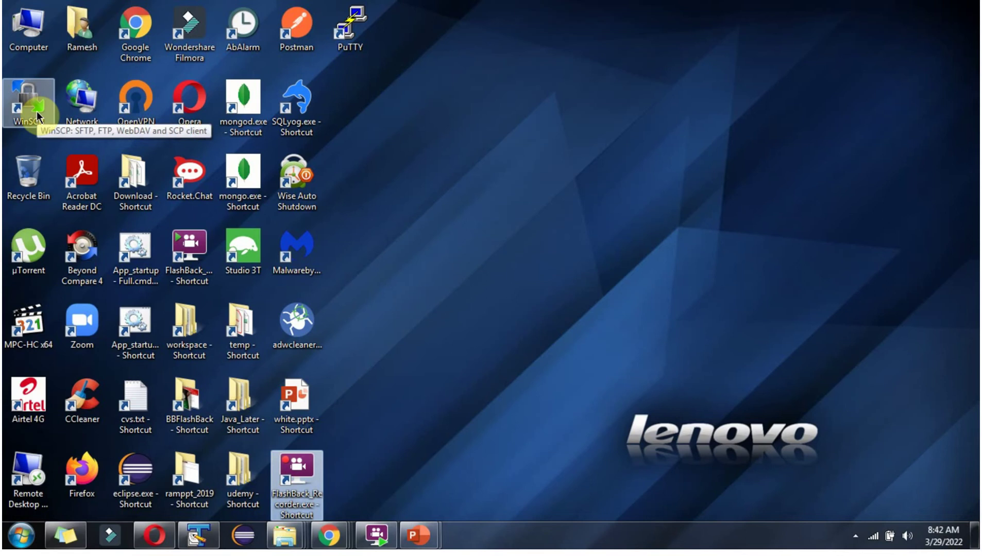
{"action": "left_click_drag", "start_coordinate": [33, 104], "coordinate": [363, 95]}
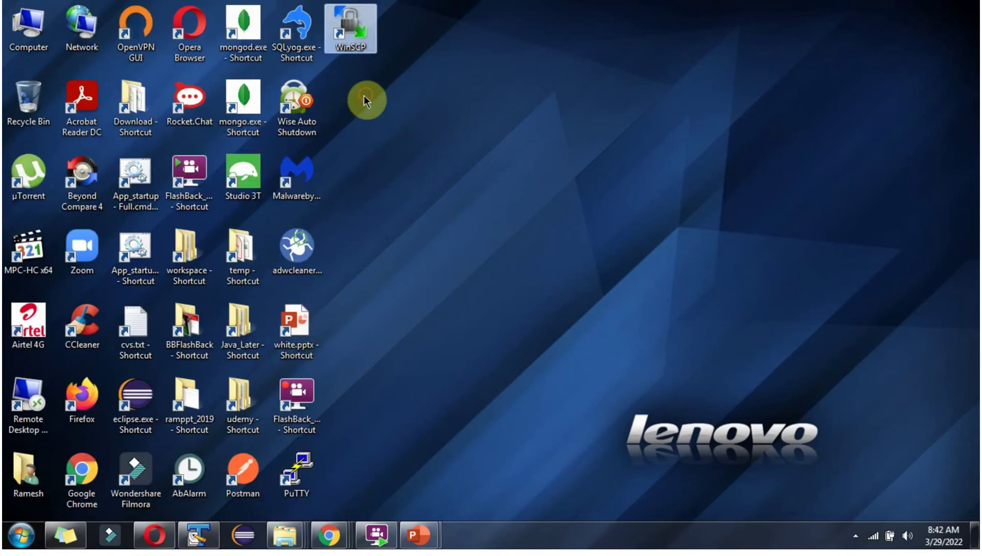
{"action": "left_click", "coordinate": [345, 36]}
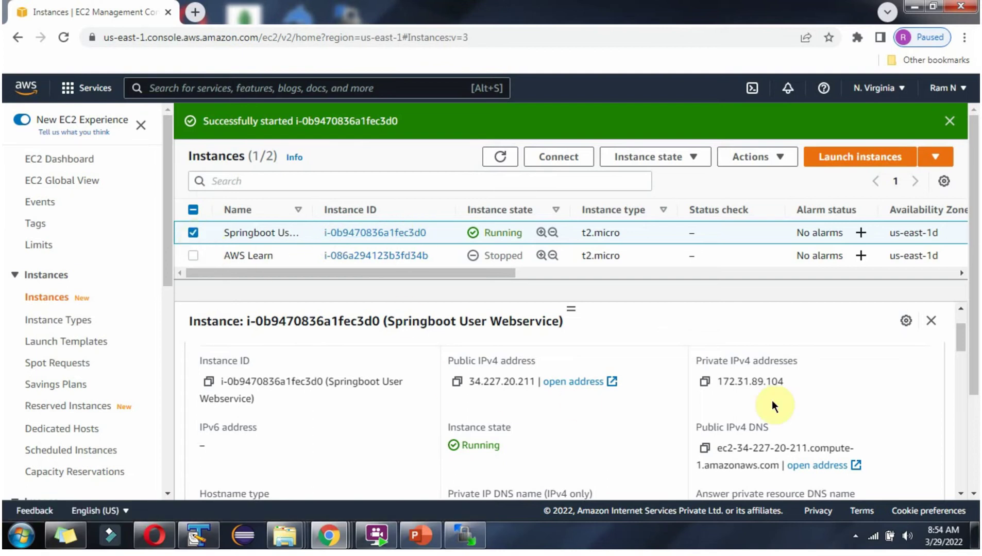
Copy the Springboot User Webservice instance's public IPv4 address, 34.227.20.211, from the EC2 console into the WinSCP login's host name.
{"action": "mouse_move", "coordinate": [959, 334]}
{"action": "left_mouse_down"}
{"action": "mouse_move", "coordinate": [961, 347]}
{"action": "mouse_move", "coordinate": [960, 326]}
{"action": "left_mouse_up"}
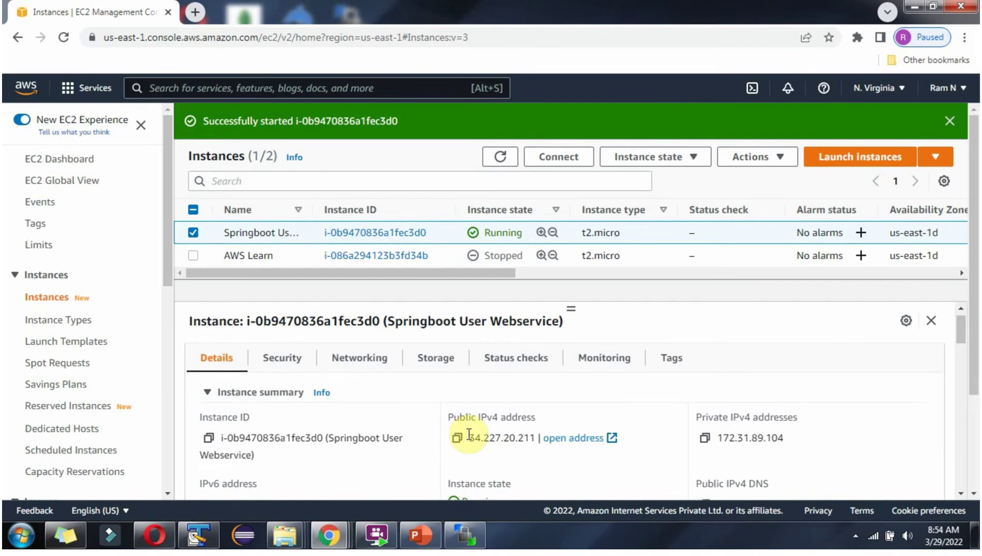
{"action": "left_click_drag", "start_coordinate": [468, 437], "coordinate": [533, 439]}
{"action": "right_click", "coordinate": [526, 438]}
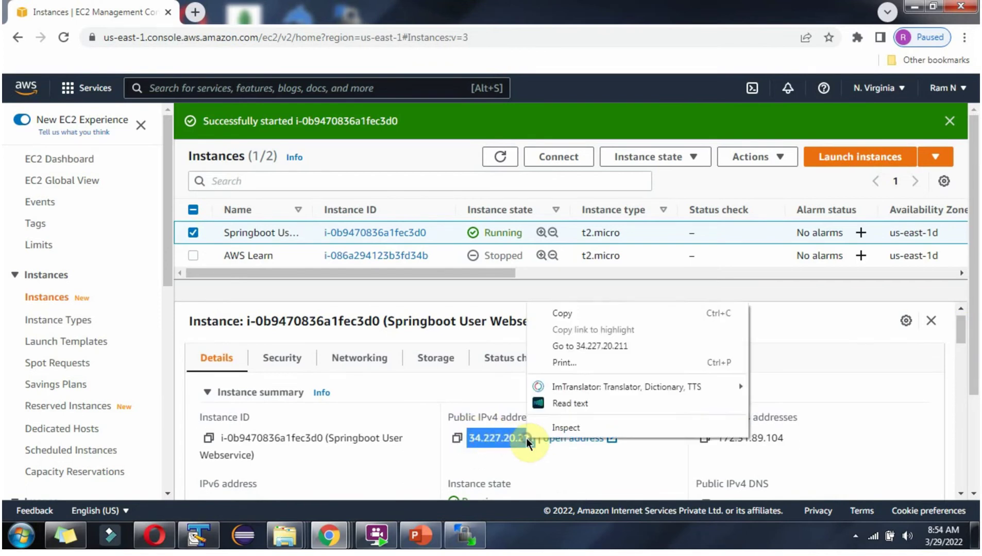
{"action": "left_click", "coordinate": [566, 313]}
{"action": "left_click", "coordinate": [463, 538]}
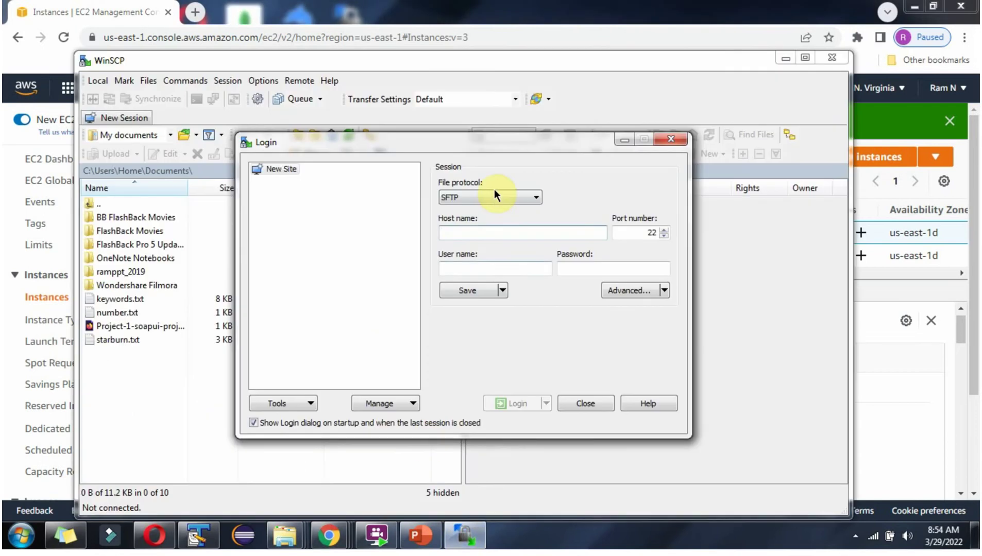
{"action": "right_click", "coordinate": [472, 231]}
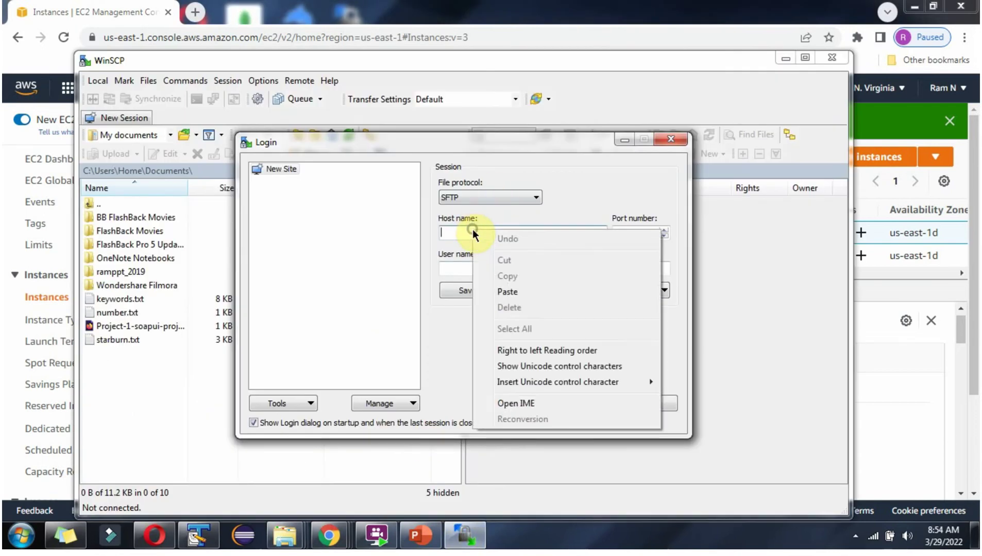
{"action": "left_click", "coordinate": [512, 292]}
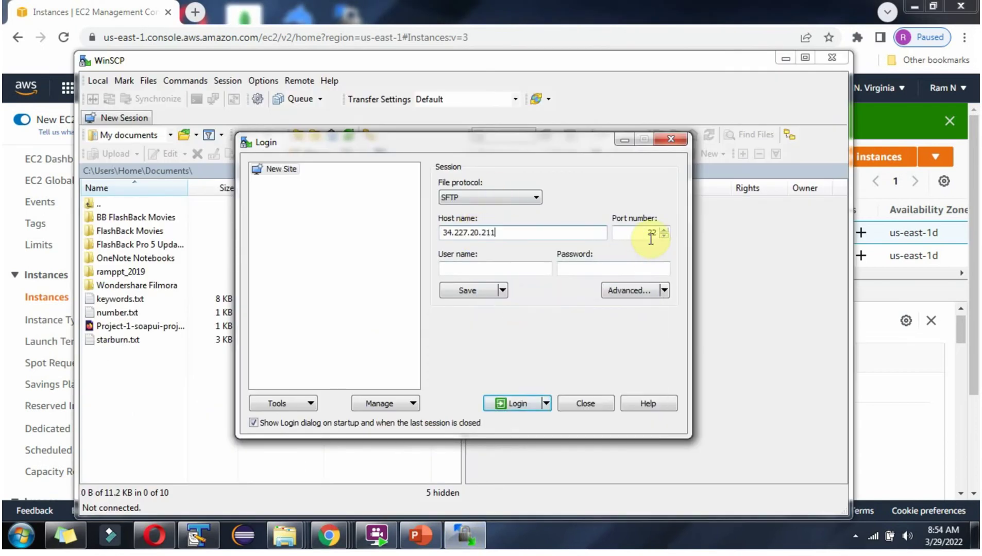
Look up the default user name on the EC2 instance's connection page and enter ec2-user as the WinSCP login's user name.
{"action": "left_click", "coordinate": [503, 271]}
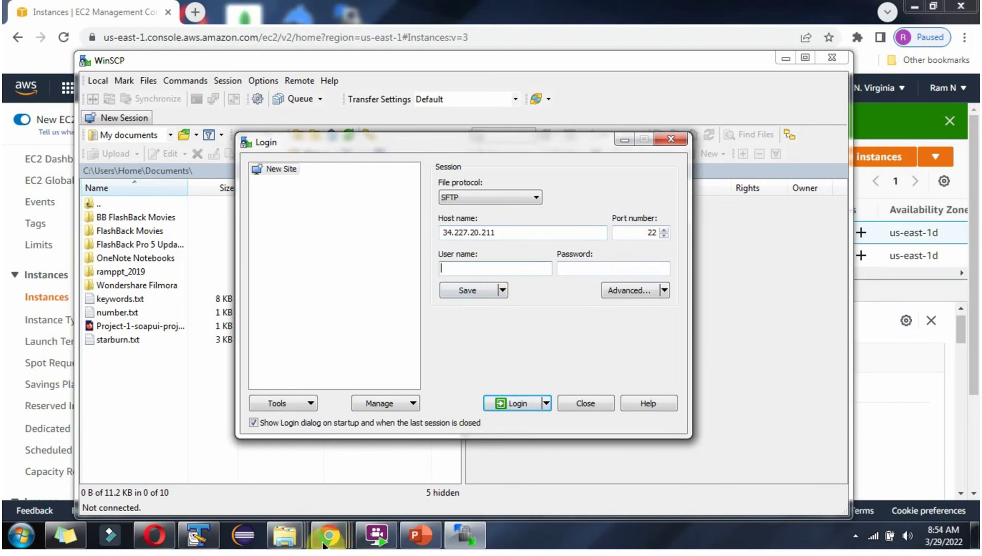
{"action": "mouse_move", "coordinate": [328, 535]}
{"action": "left_click", "coordinate": [361, 469]}
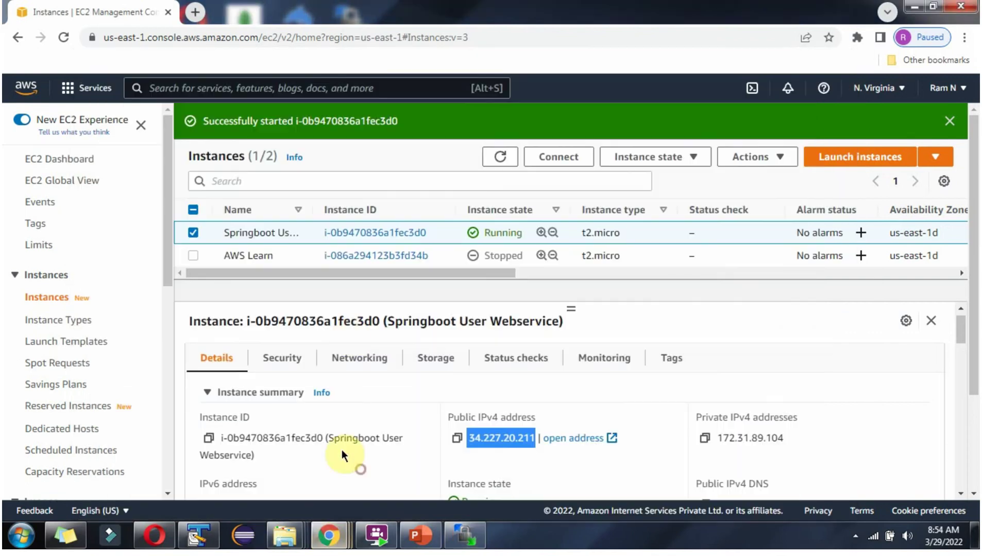
{"action": "left_click", "coordinate": [552, 161]}
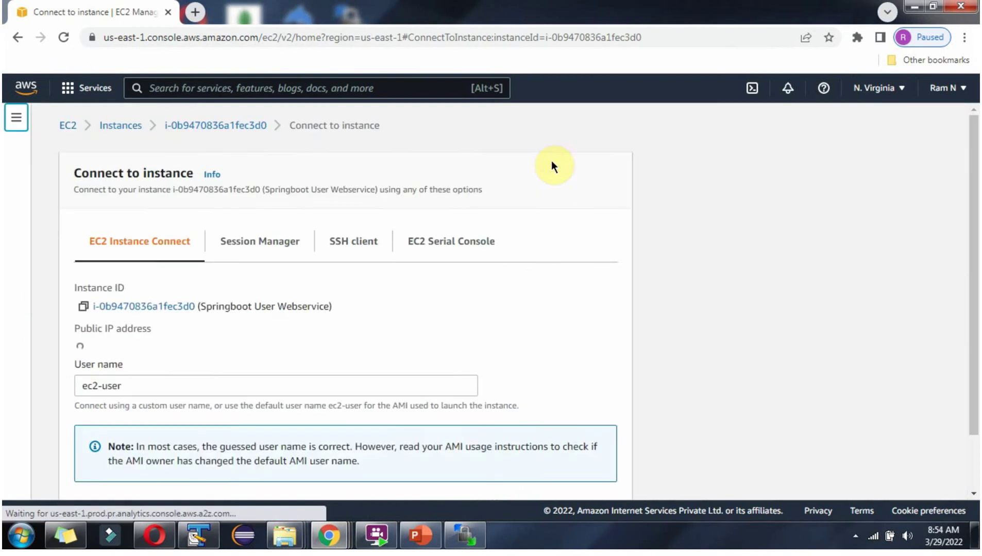
{"action": "scroll", "coordinate": [95, 399], "scroll_direction": "down", "scroll_amount": 1}
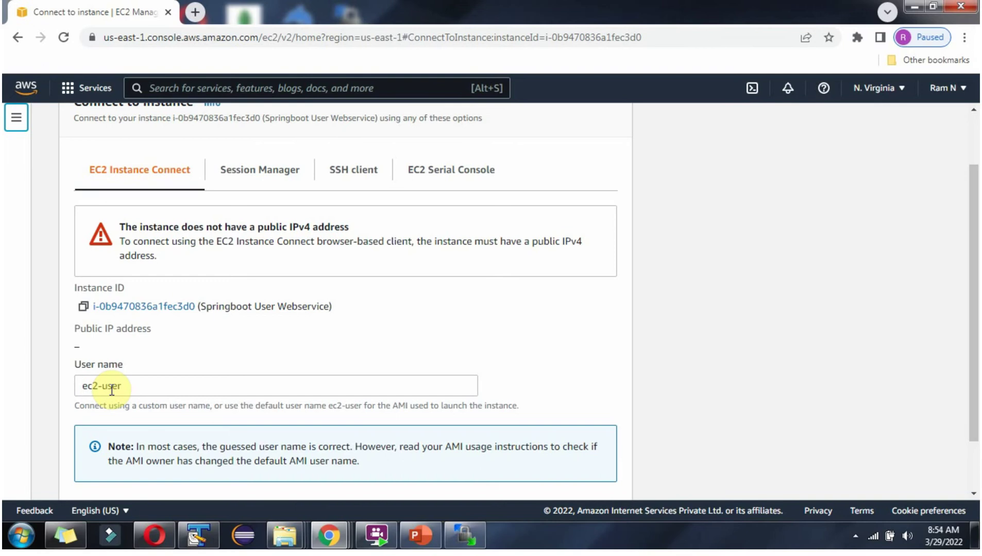
{"action": "left_click", "coordinate": [465, 534]}
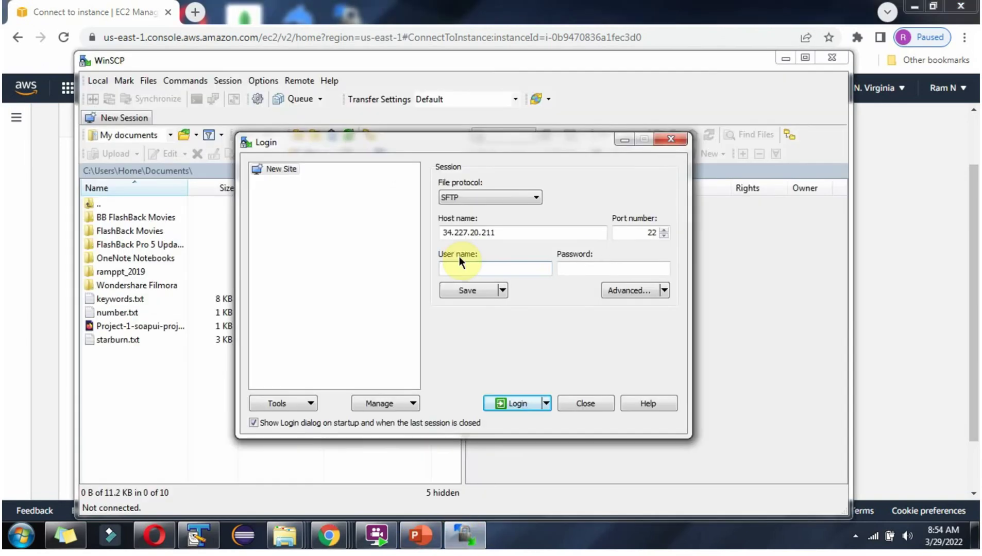
{"action": "type", "text": "ec2-user"}
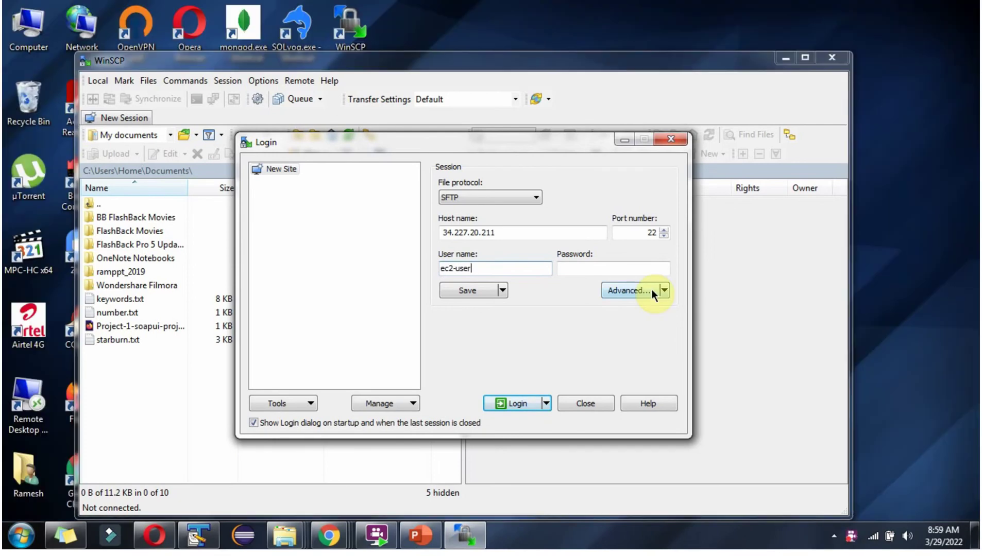
Open the private key file selection in the site's advanced SSH authentication settings.
{"action": "left_click", "coordinate": [651, 289]}
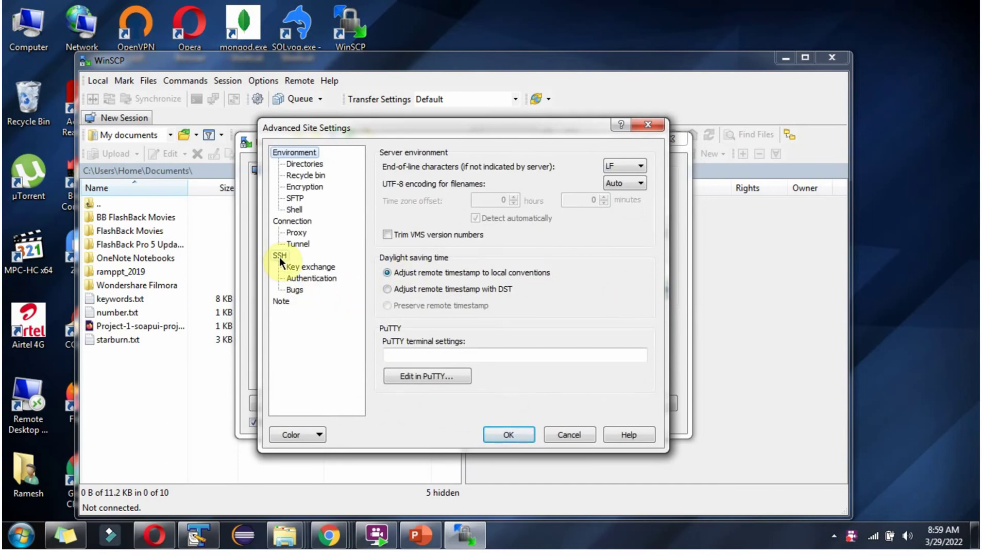
{"action": "left_click", "coordinate": [316, 277]}
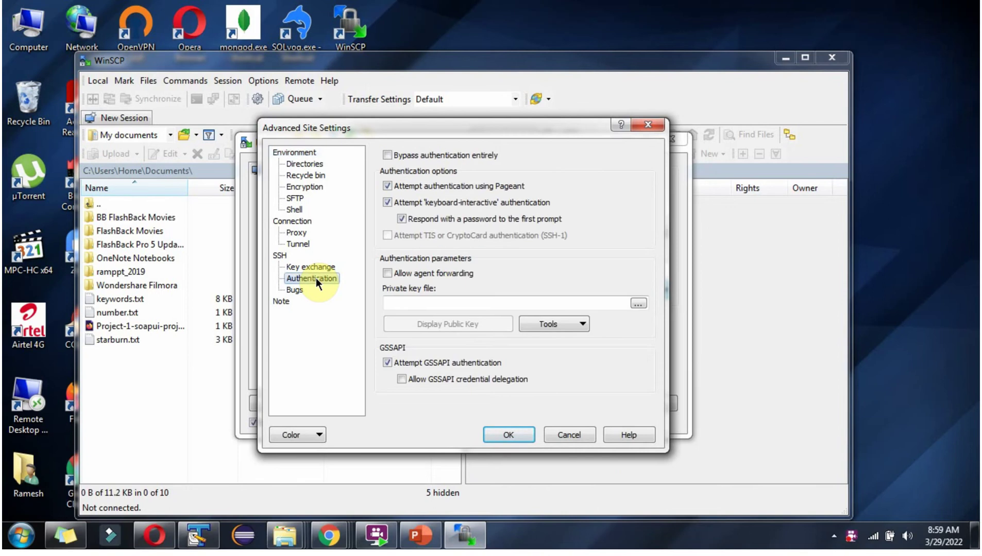
{"action": "left_click", "coordinate": [638, 304]}
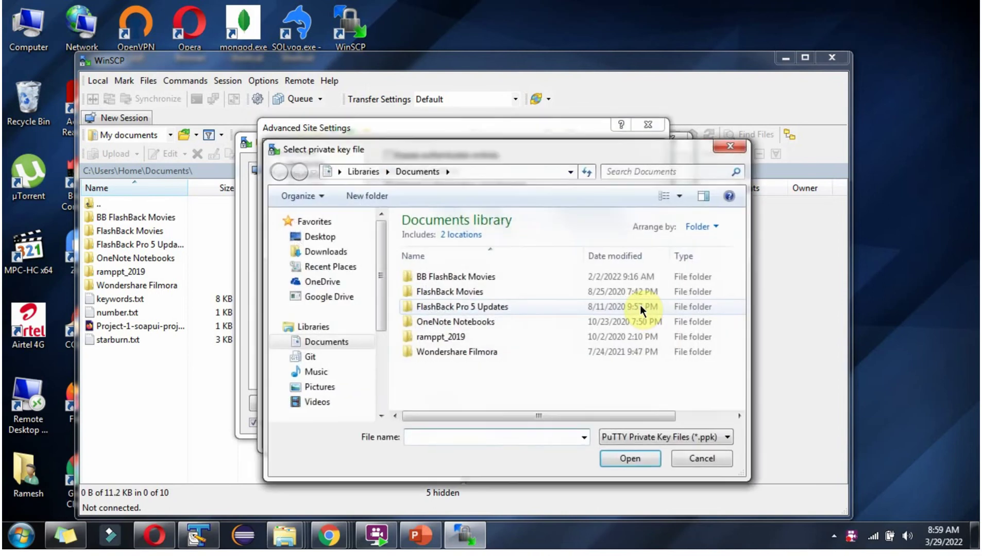
Copy the path D:\Aws\UserWebserice from its Explorer window and go to that folder in the private key file selection.
{"action": "mouse_move", "coordinate": [278, 545]}
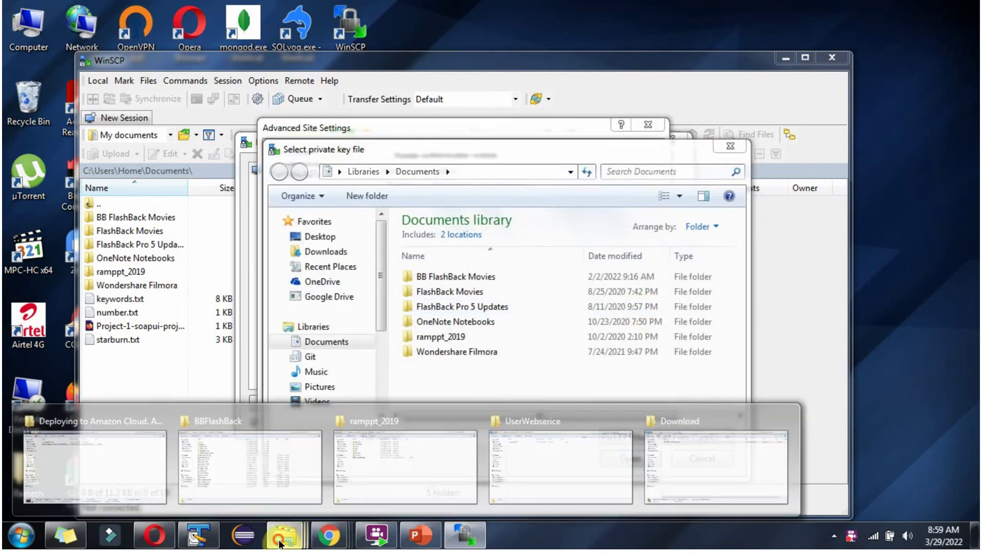
{"action": "left_click", "coordinate": [546, 475]}
{"action": "left_click", "coordinate": [310, 34]}
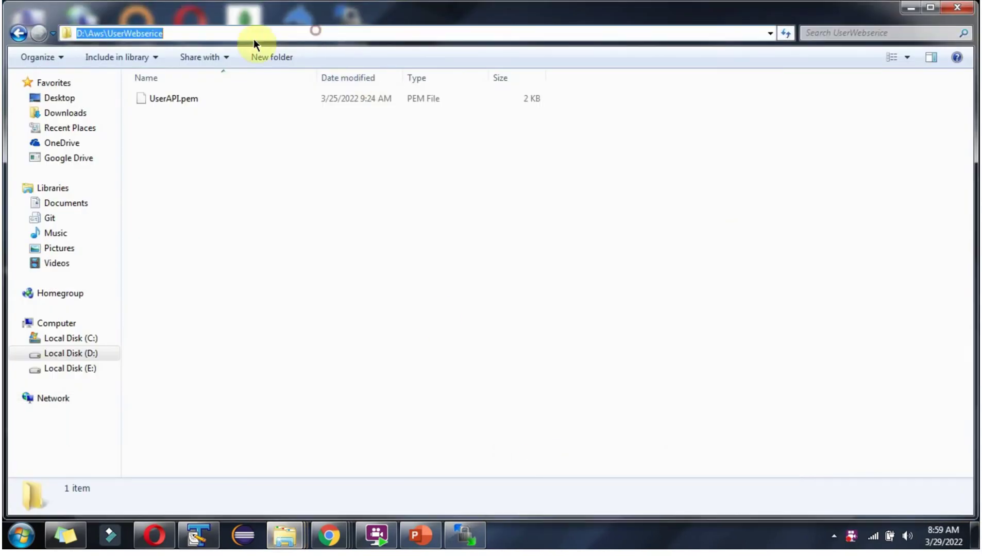
{"action": "right_click", "coordinate": [142, 35]}
{"action": "left_click", "coordinate": [170, 82]}
{"action": "left_click", "coordinate": [472, 533]}
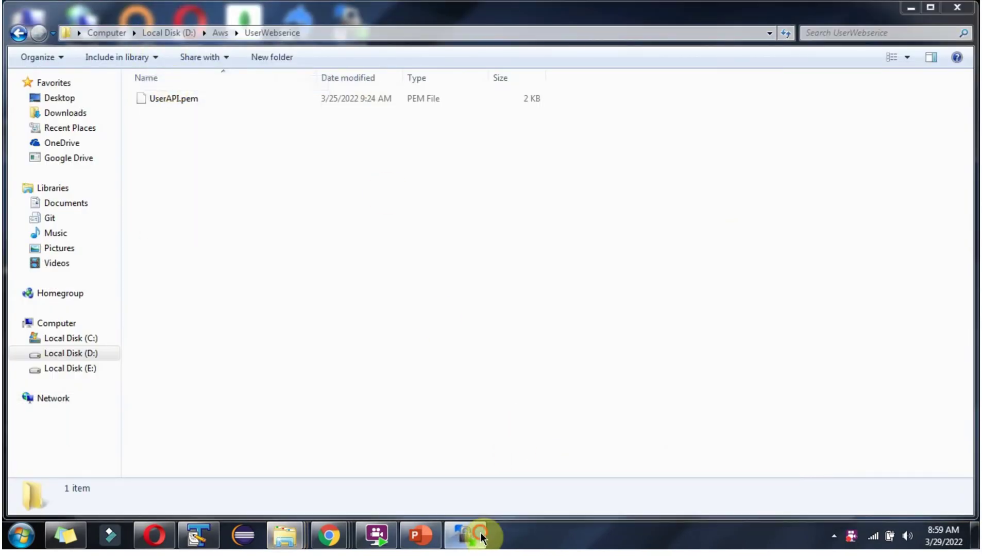
{"action": "left_click", "coordinate": [474, 171]}
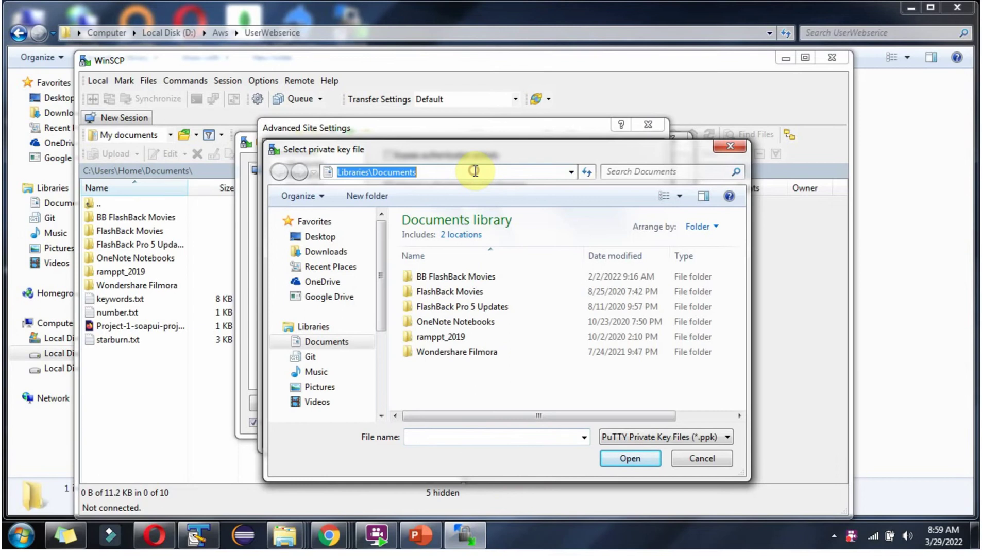
{"action": "key", "text": "ctrl+v"}
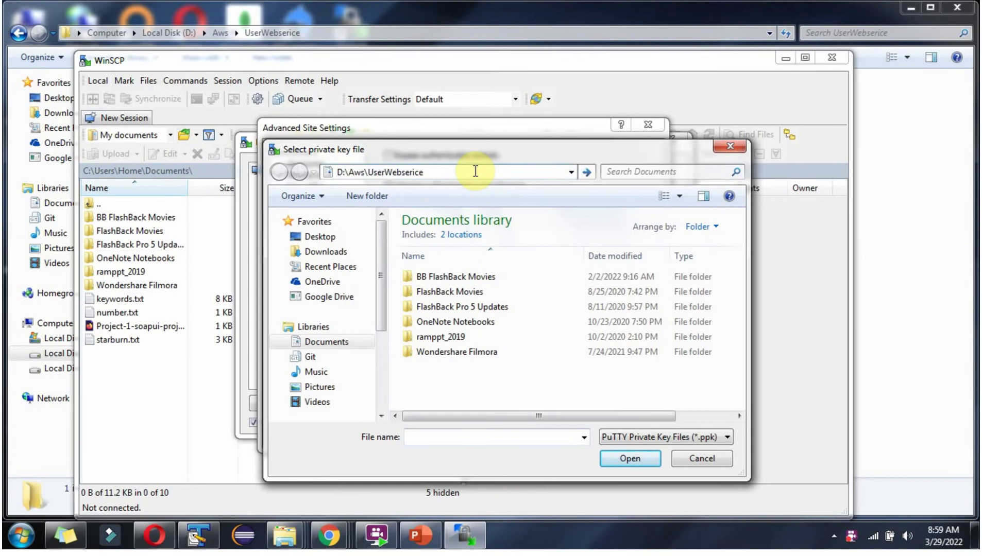
{"action": "key", "text": "Return"}
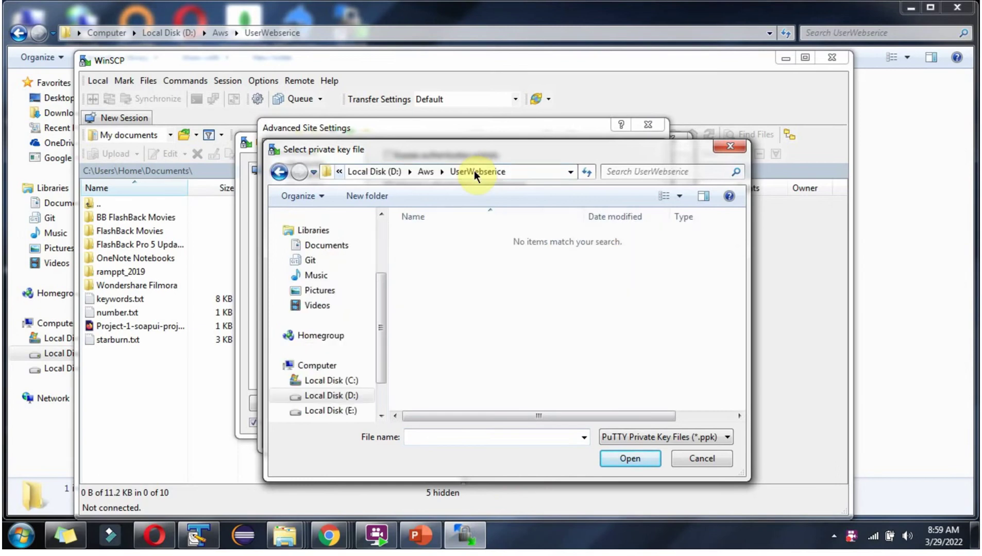
List all file types in the folder and choose UserAPI.pem as the private key file.
{"action": "left_click", "coordinate": [637, 436]}
{"action": "left_click", "coordinate": [624, 477]}
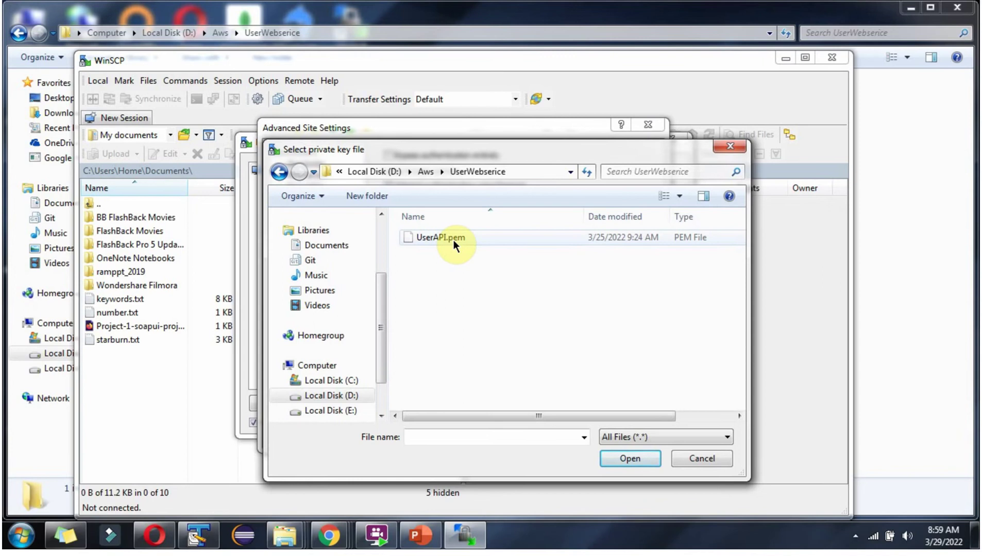
{"action": "left_click", "coordinate": [453, 240]}
{"action": "left_click", "coordinate": [625, 458]}
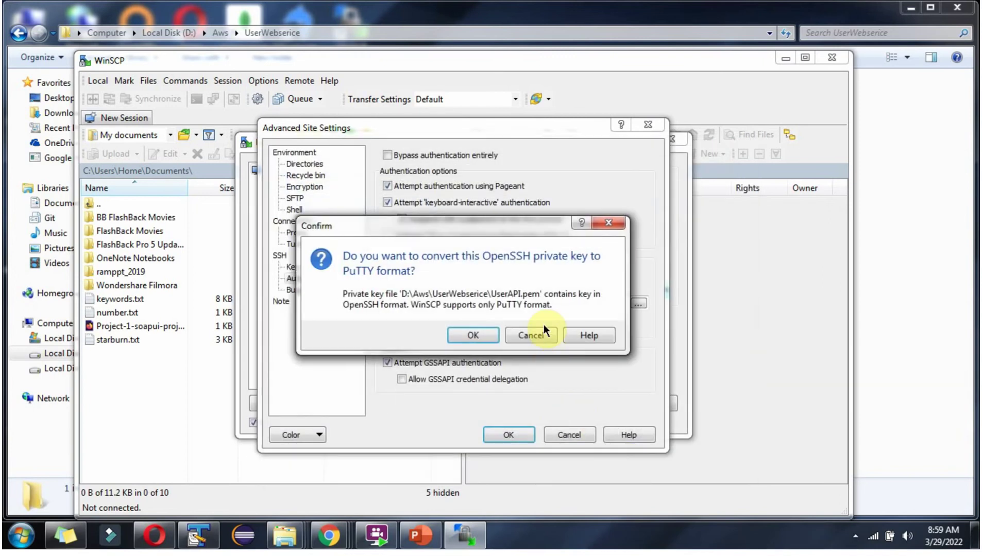
Convert the OpenSSH private key to PuTTY format and save it as D:\Aws\UserWebserice\UserAPI.ppk.
{"action": "left_click", "coordinate": [473, 336]}
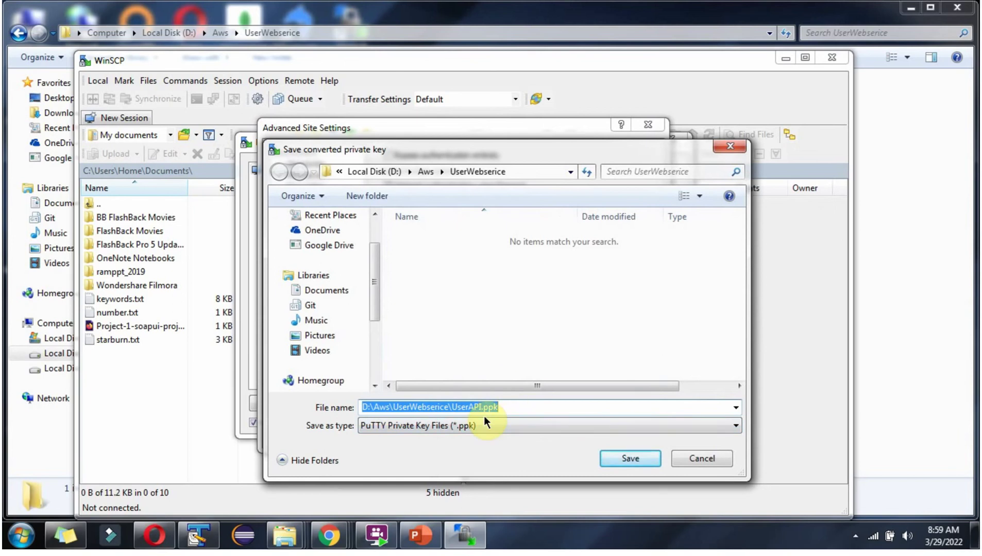
{"action": "left_click", "coordinate": [636, 463]}
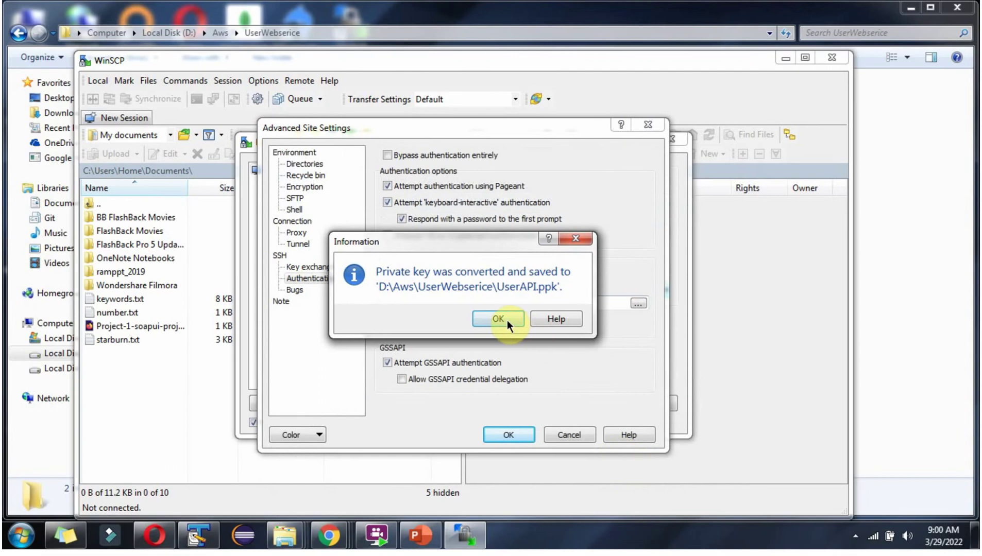
{"action": "left_click", "coordinate": [507, 320]}
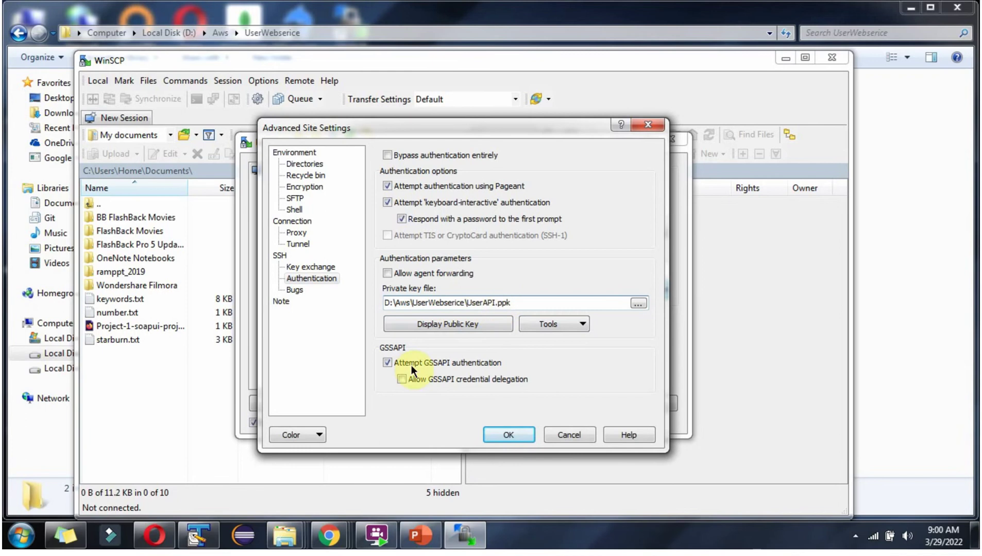
Check the converted UserAPI.ppk file in the UserWebserice folder in Explorer, and accept WinSCP's advanced site settings.
{"action": "mouse_move", "coordinate": [290, 544]}
{"action": "left_click", "coordinate": [556, 497]}
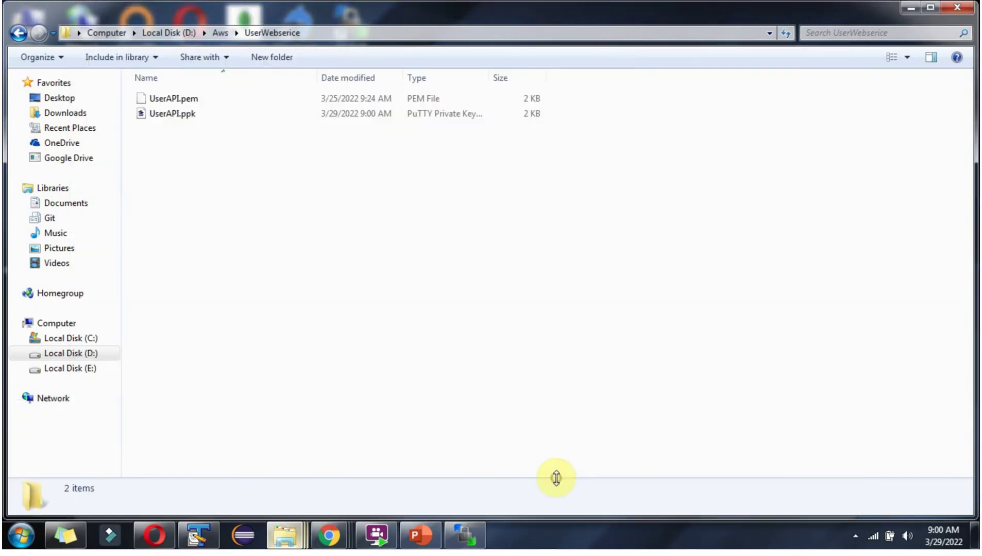
{"action": "left_click", "coordinate": [181, 118]}
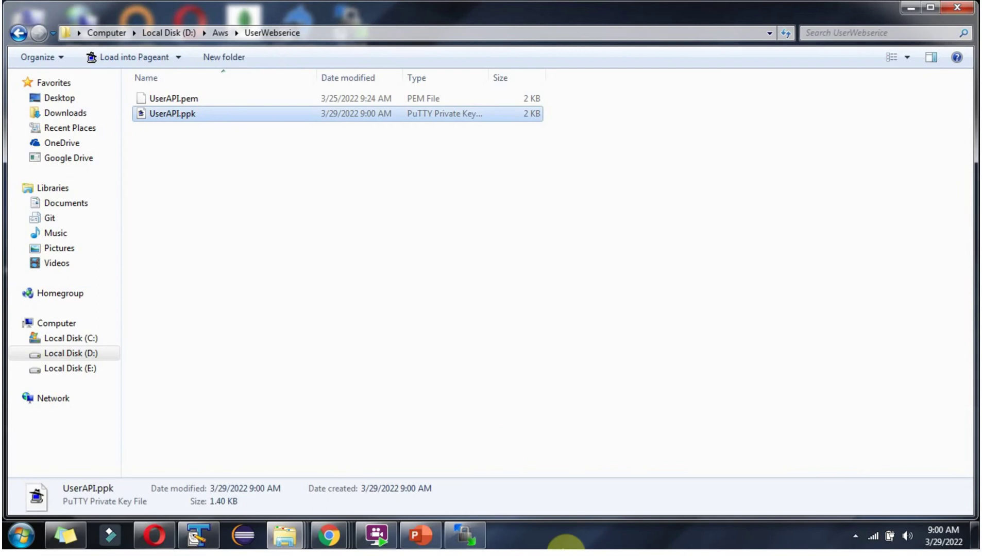
{"action": "left_click", "coordinate": [471, 542]}
{"action": "left_click", "coordinate": [506, 432]}
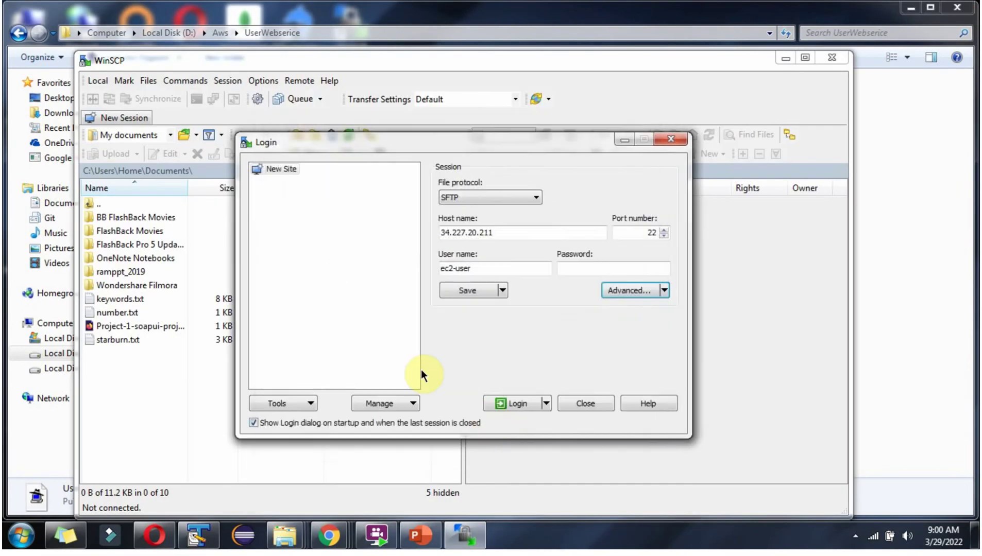
{"action": "left_click", "coordinate": [479, 290]}
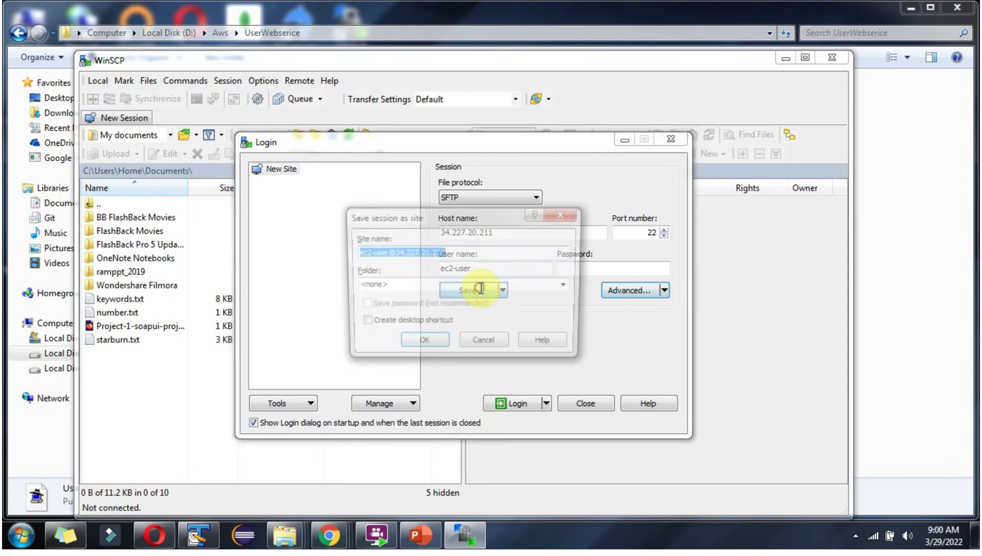
{"action": "left_click", "coordinate": [425, 345]}
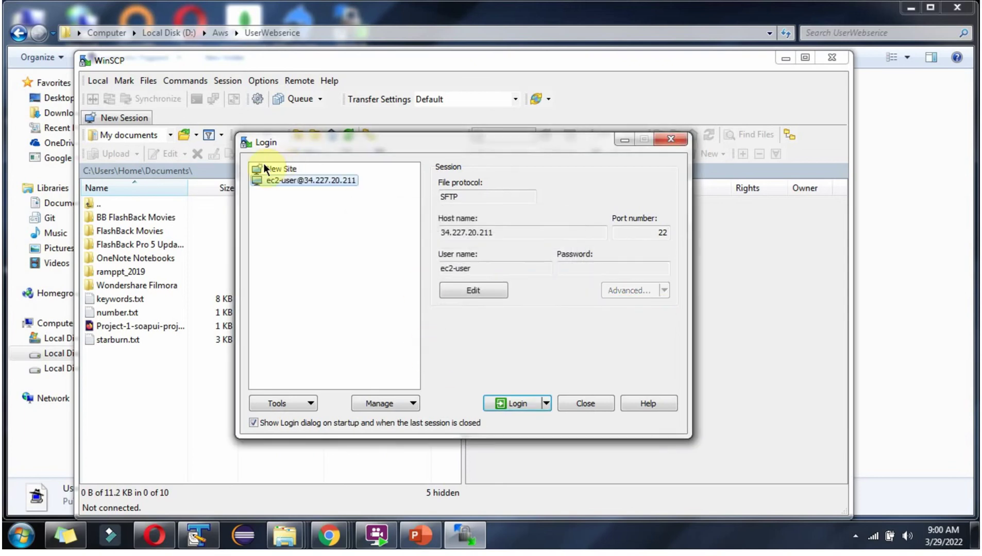
{"action": "left_click", "coordinate": [311, 178]}
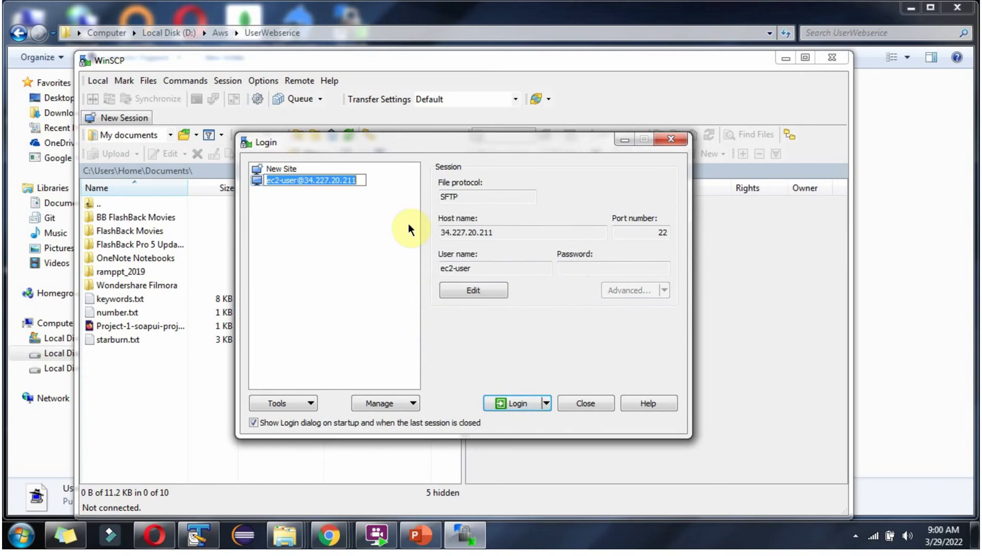
{"action": "left_click", "coordinate": [519, 404]}
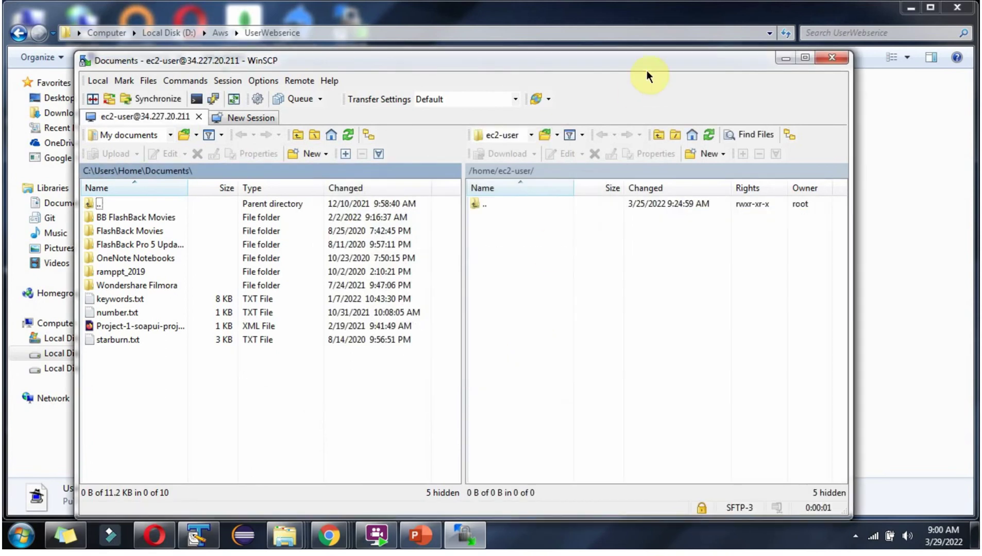
Maximize the WinSCP window, look at the server's /home directory and return to /home/ec2-user.
{"action": "double_click", "coordinate": [651, 61]}
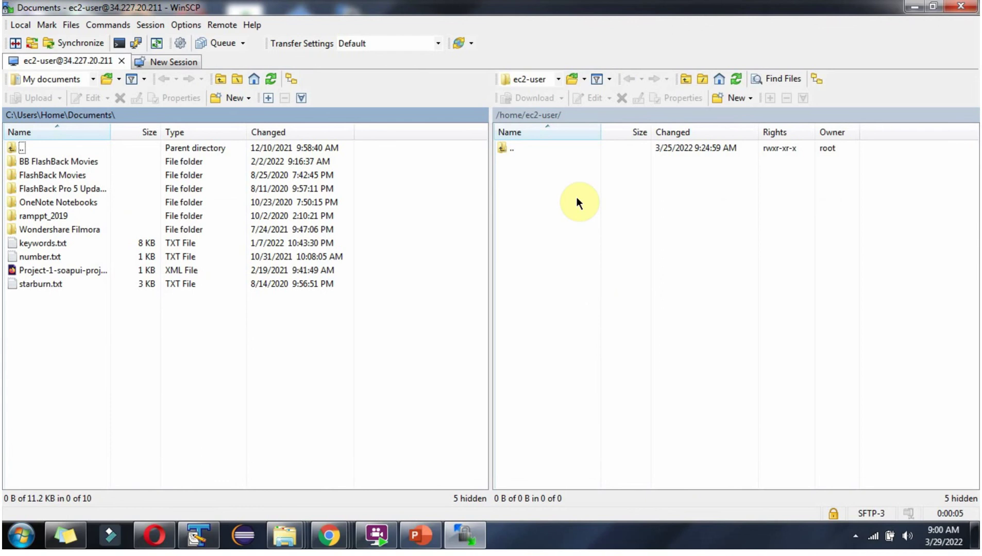
{"action": "left_click", "coordinate": [510, 118]}
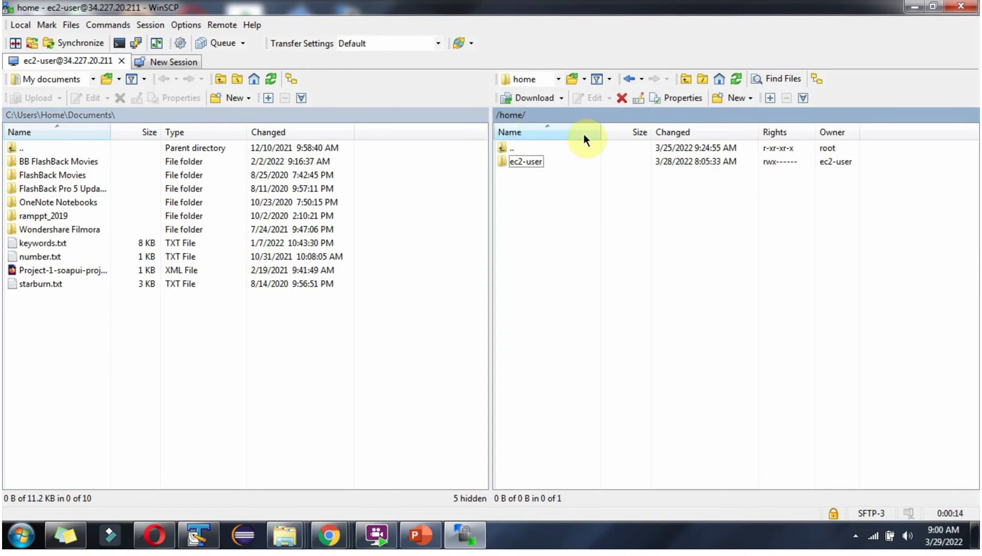
{"action": "left_click", "coordinate": [629, 79]}
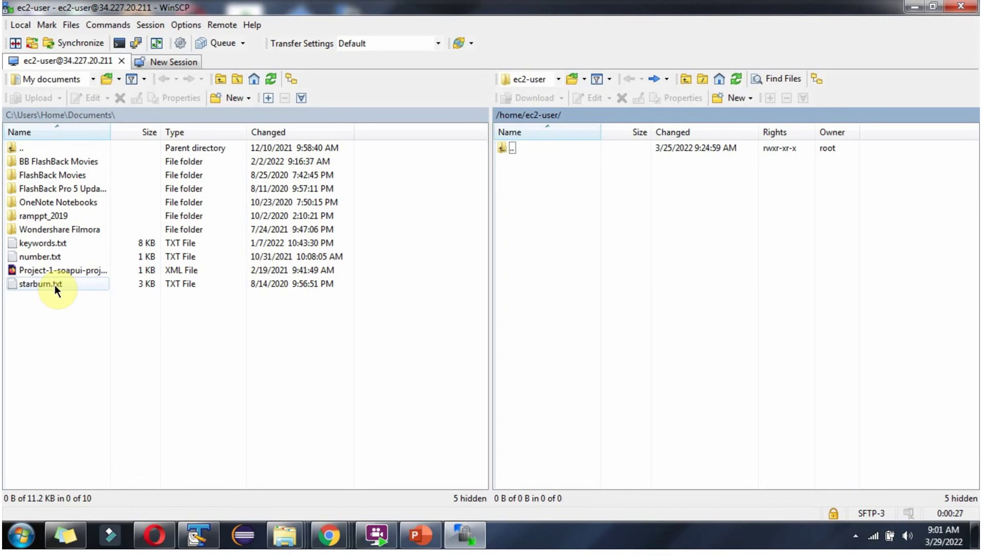
Upload starburn.txt from the local Documents folder to /home/ec2-user, and delete the uploaded copy from the server.
{"action": "left_click_drag", "start_coordinate": [55, 285], "coordinate": [601, 292]}
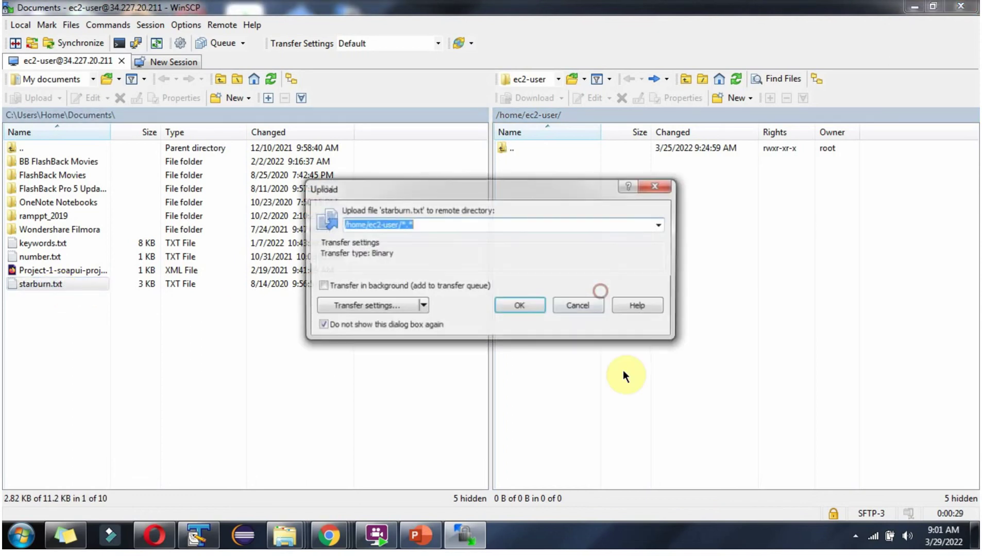
{"action": "left_click", "coordinate": [538, 308]}
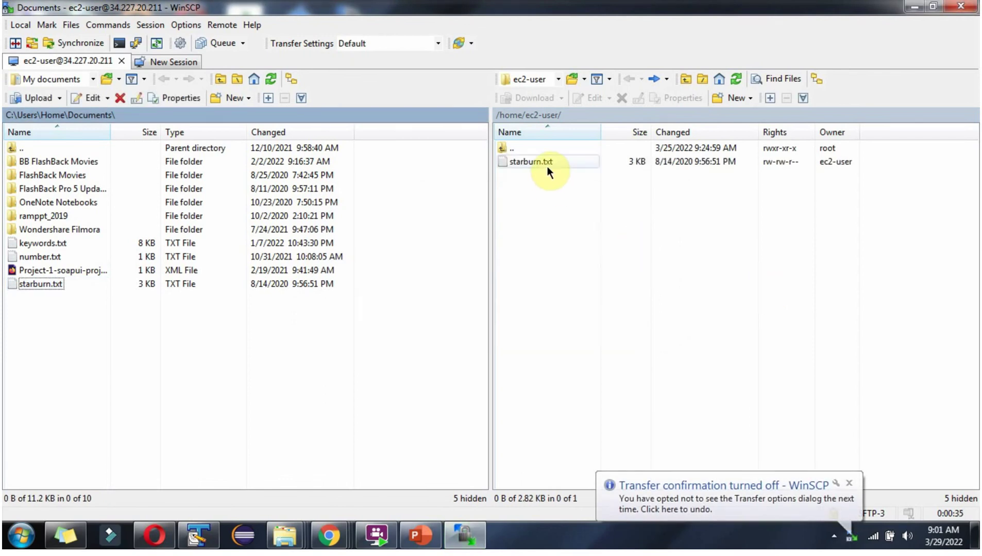
{"action": "right_click", "coordinate": [548, 162]}
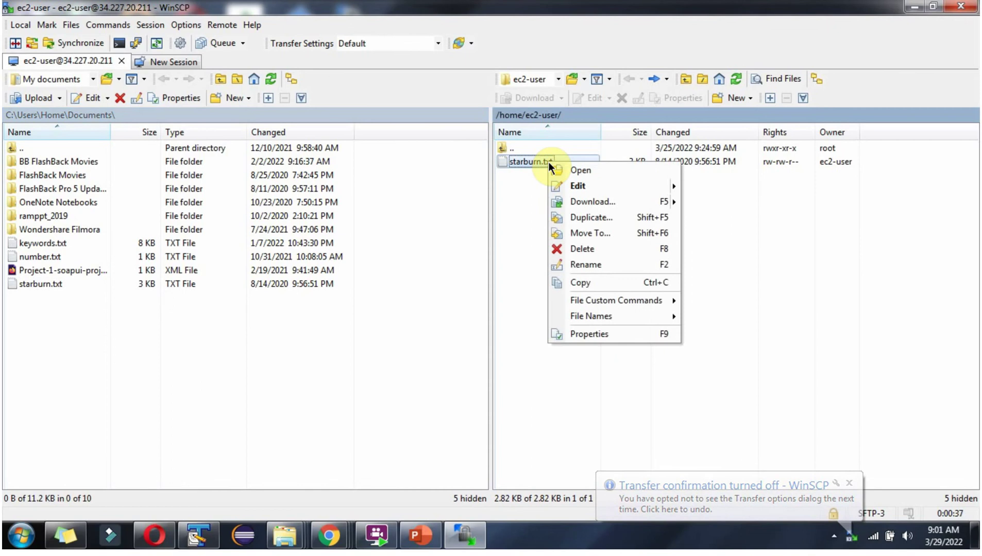
{"action": "left_click", "coordinate": [578, 248]}
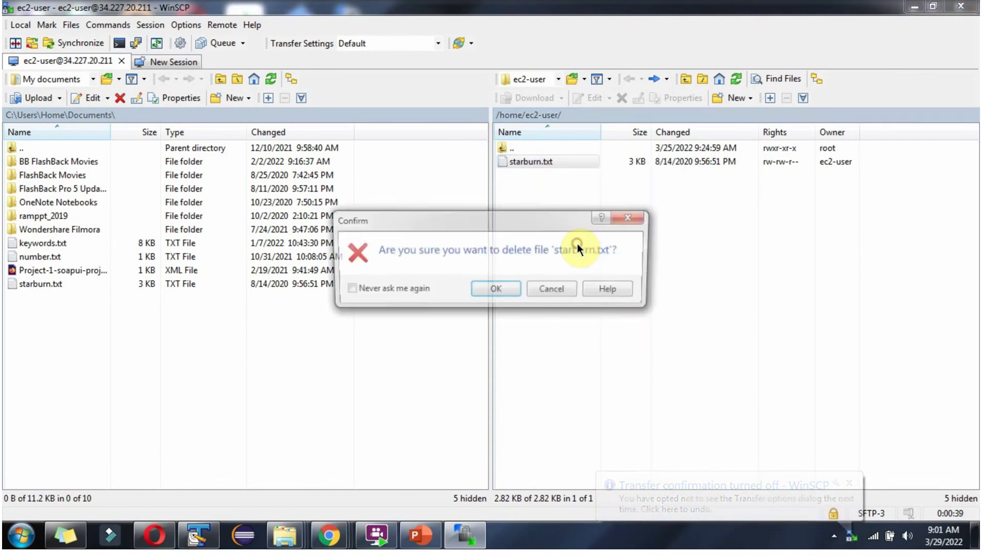
{"action": "left_click", "coordinate": [494, 289]}
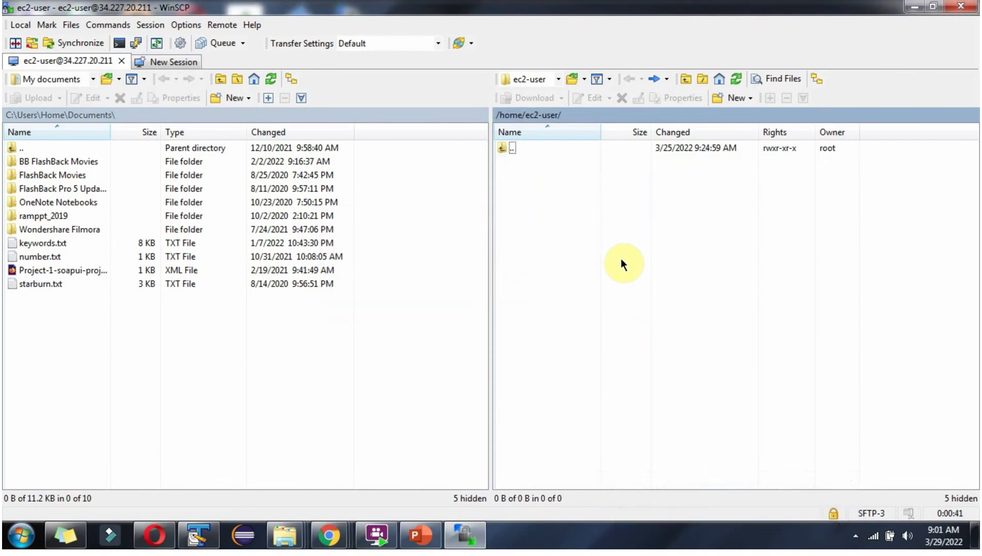
Terminate the session and close WinSCP without saving a workspace, and launch WinSCP again.
{"action": "left_click", "coordinate": [968, 8]}
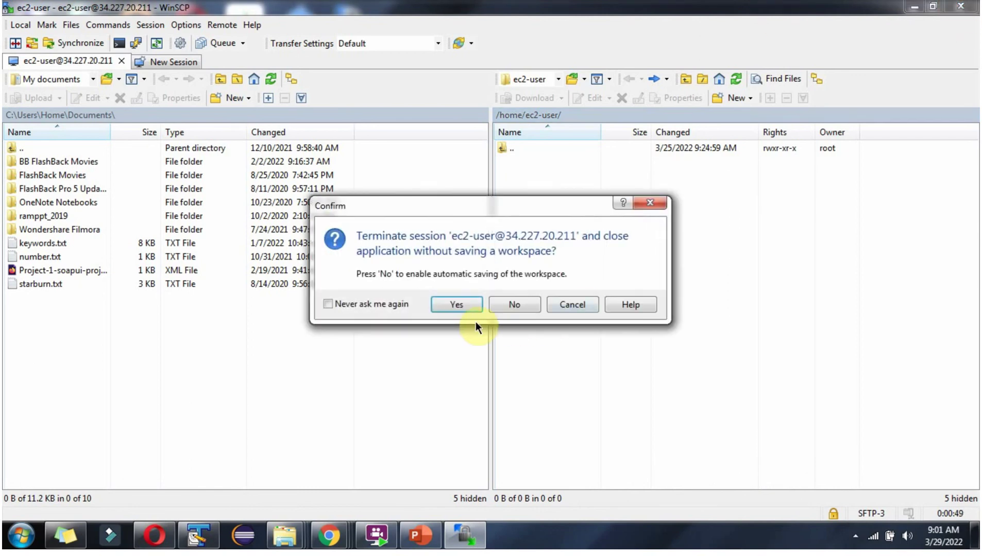
{"action": "left_click", "coordinate": [460, 305]}
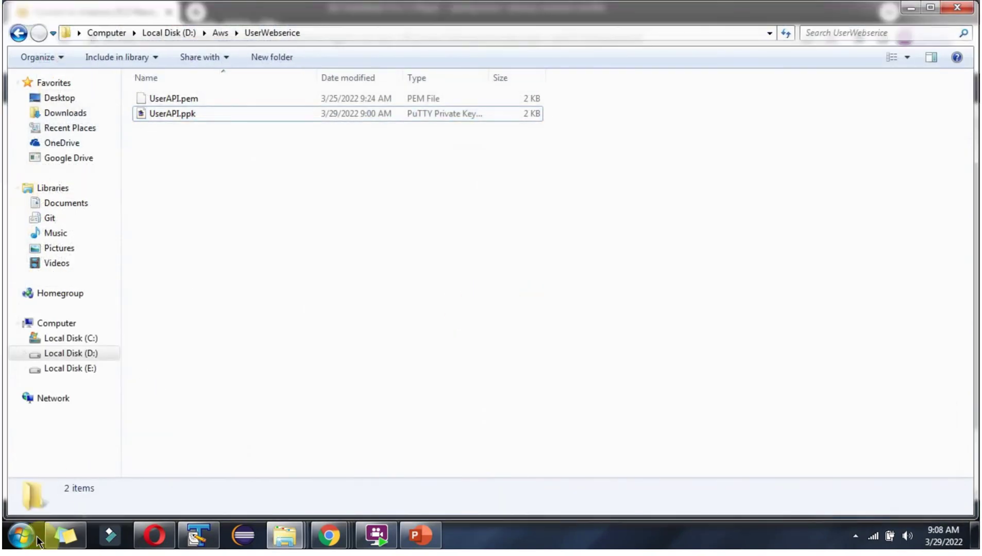
{"action": "left_click", "coordinate": [21, 536]}
{"action": "type", "text": "win"}
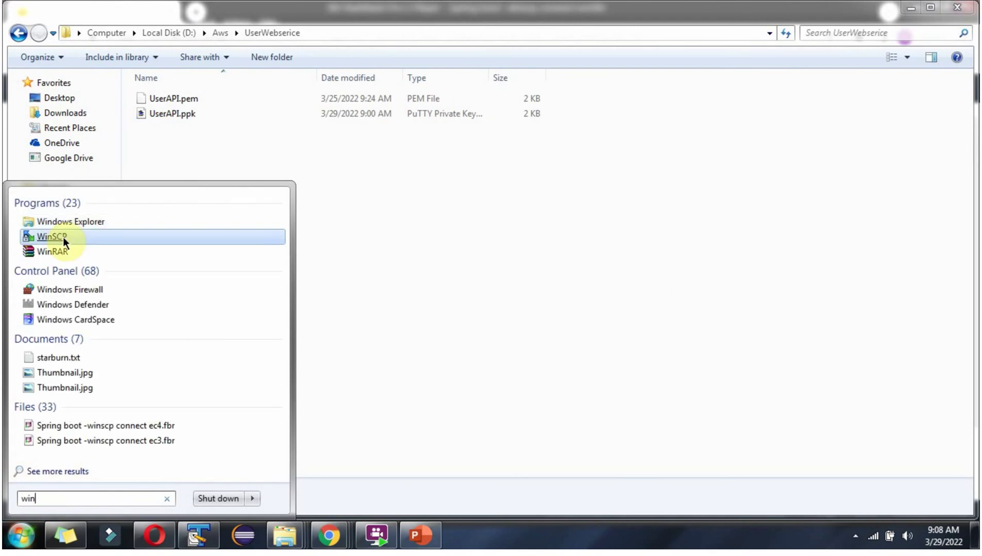
{"action": "left_click", "coordinate": [63, 237]}
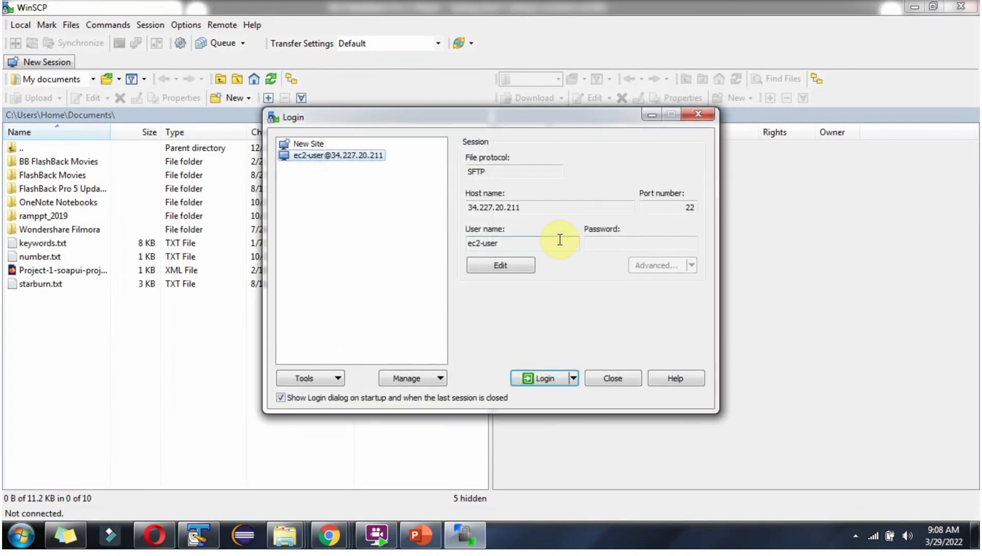
{"action": "left_click", "coordinate": [505, 266]}
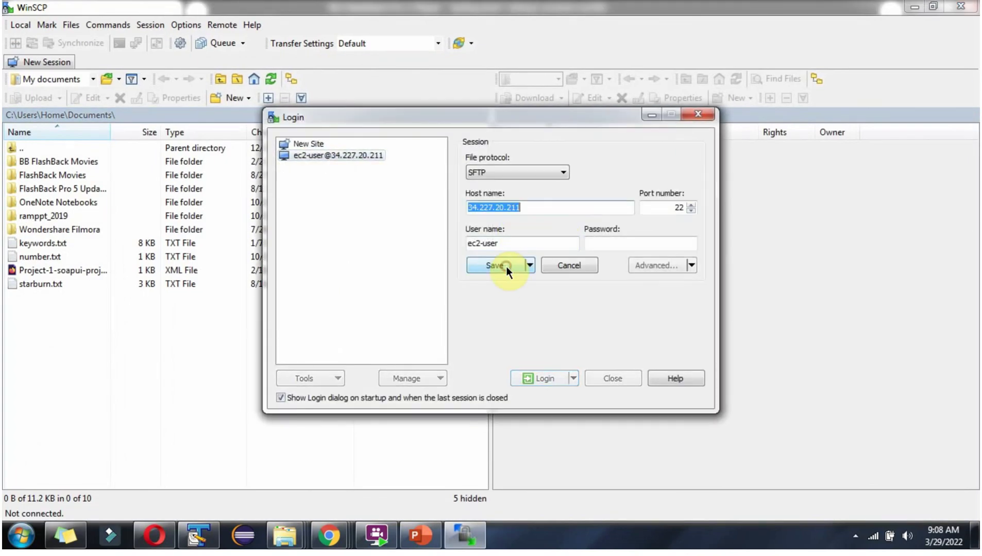
{"action": "left_click", "coordinate": [529, 207]}
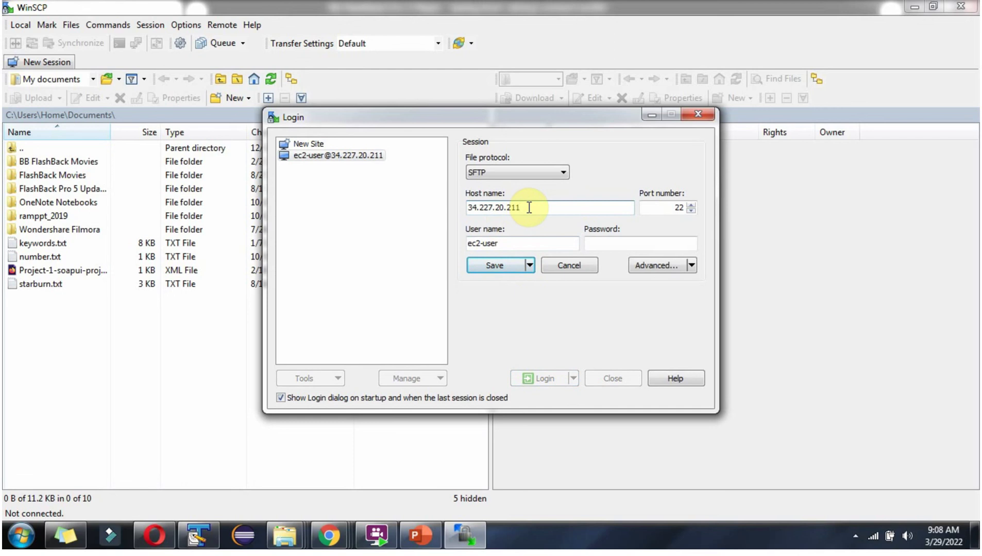
{"action": "left_click_drag", "start_coordinate": [529, 208], "coordinate": [456, 210]}
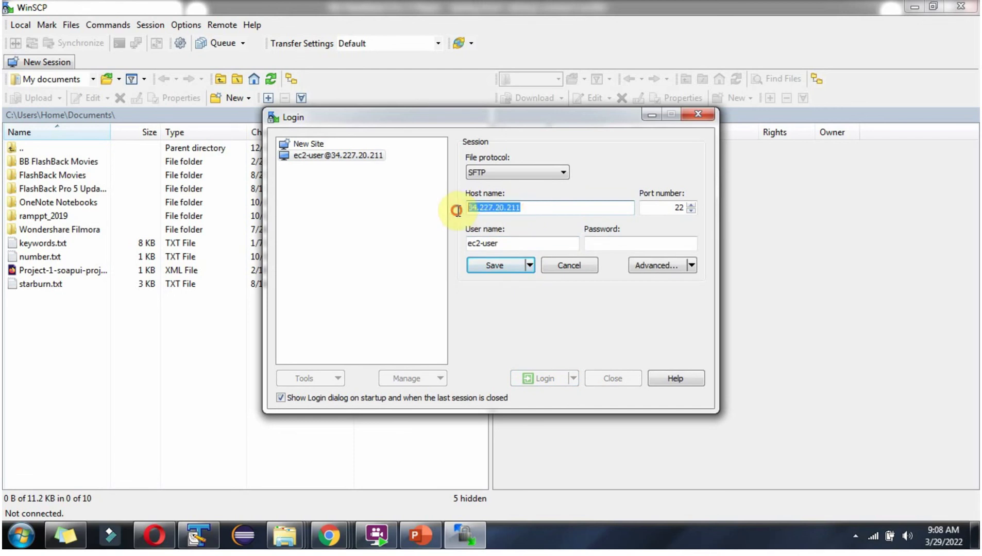
{"action": "key", "text": "BackSpace"}
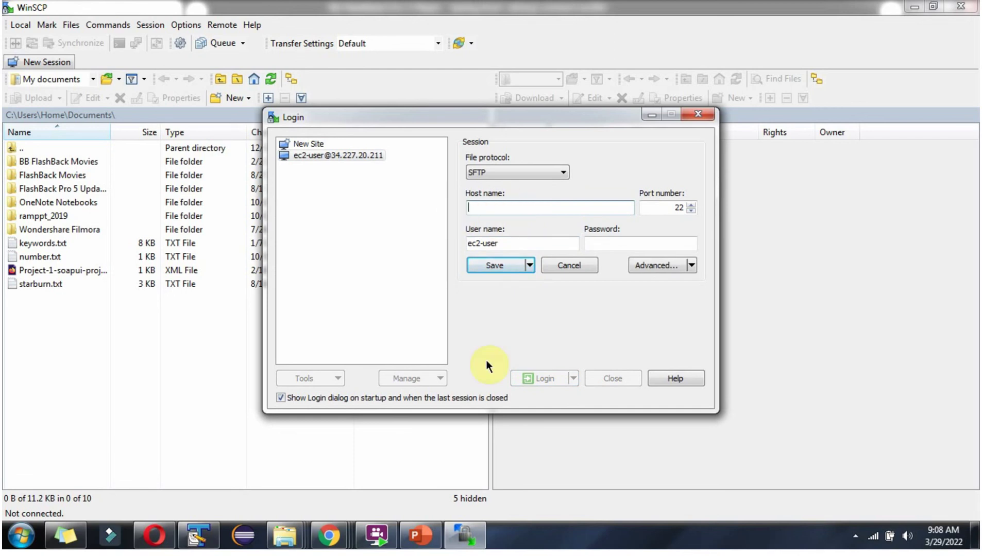
Switch to the EC2 console in Chrome, open the instance's details page and copy its public IPv4 DNS name.
{"action": "left_click", "coordinate": [328, 536]}
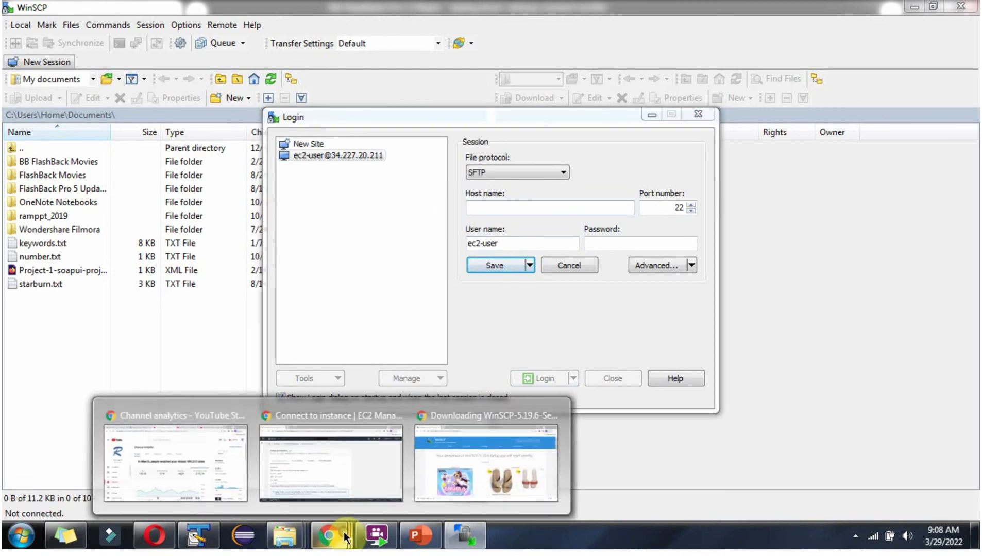
{"action": "left_click", "coordinate": [365, 490]}
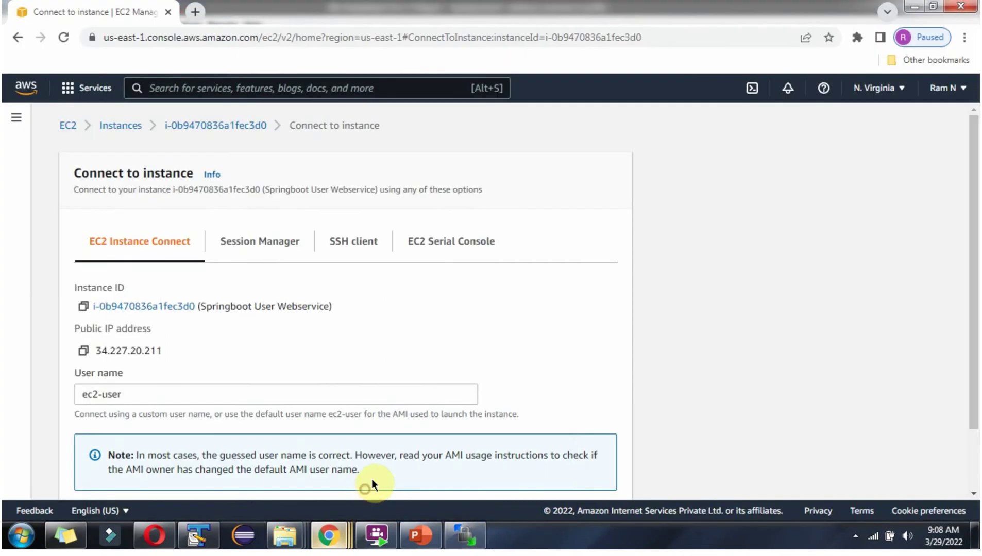
{"action": "left_click", "coordinate": [124, 305]}
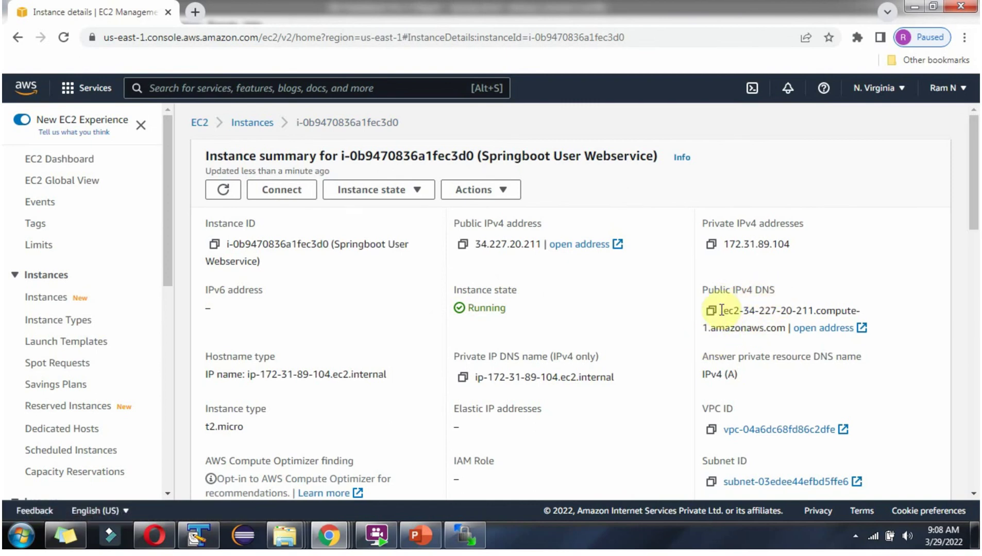
{"action": "left_click_drag", "start_coordinate": [725, 308], "coordinate": [774, 320]}
{"action": "right_click", "coordinate": [770, 315]}
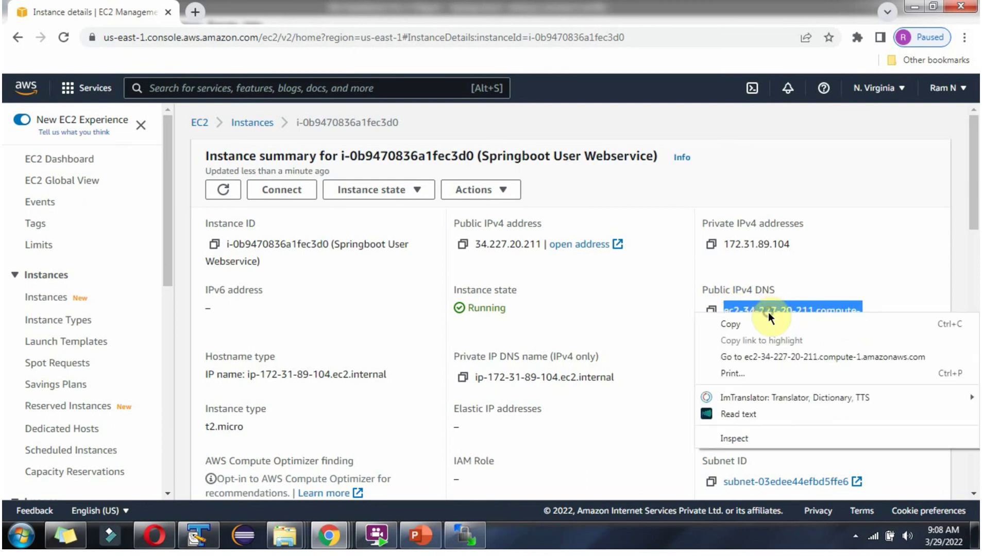
{"action": "left_click", "coordinate": [739, 319]}
Return to WinSCP and paste ec2-34-227-20-211.compute-1.amazonaws.com as the site's host name.
{"action": "left_click", "coordinate": [469, 535]}
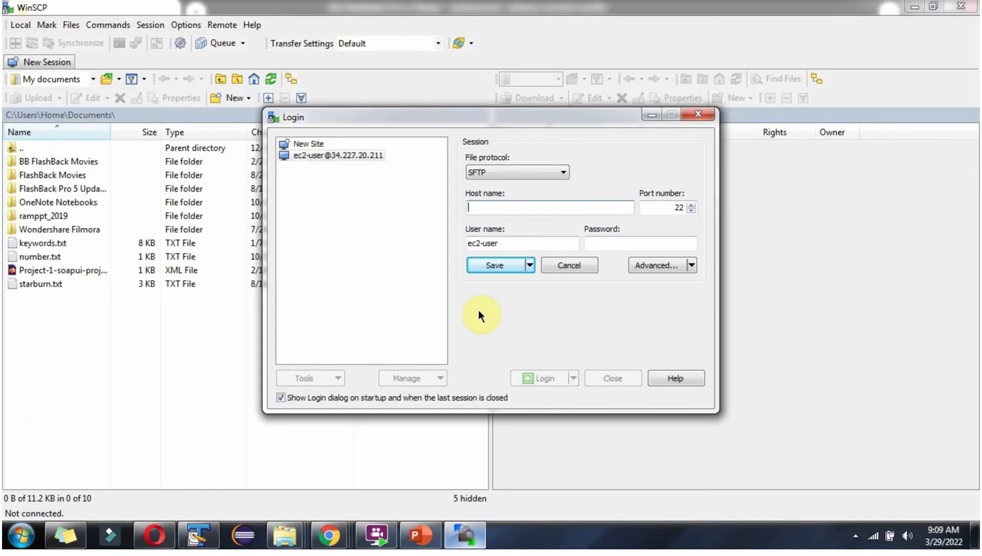
{"action": "right_click", "coordinate": [489, 209]}
{"action": "left_click", "coordinate": [513, 275]}
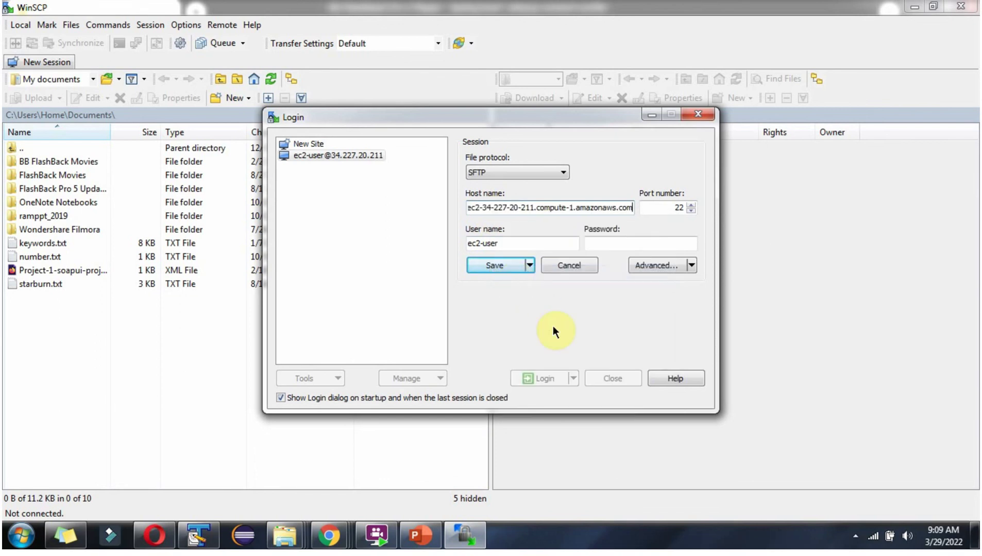
Review the private key file path in the site's advanced SSH authentication settings and accept the settings.
{"action": "left_click", "coordinate": [692, 265]}
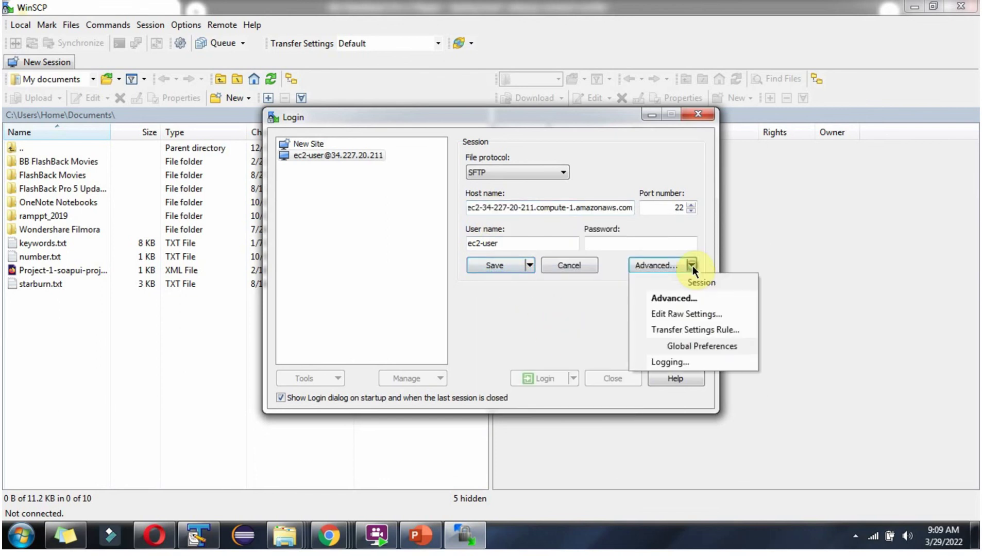
{"action": "left_click", "coordinate": [685, 295]}
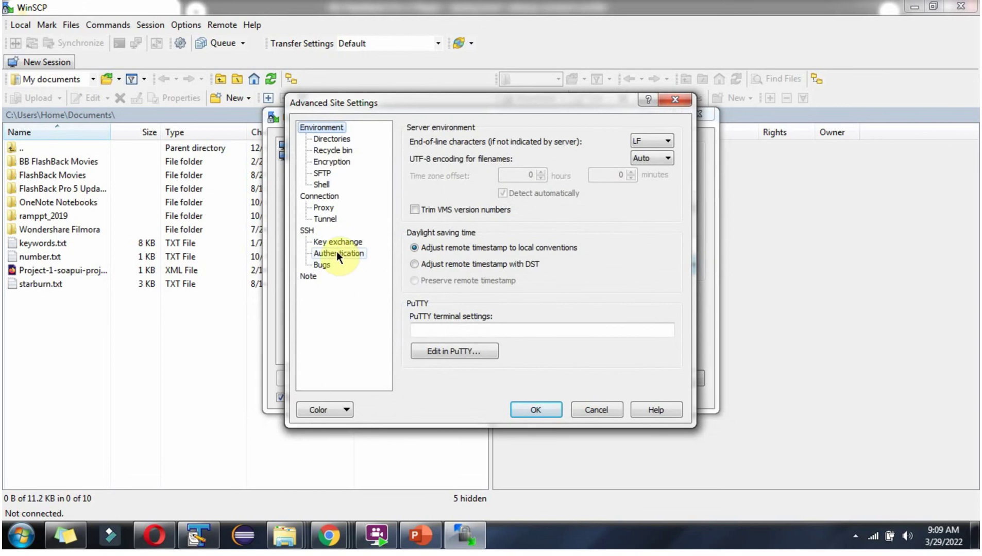
{"action": "left_click", "coordinate": [338, 253]}
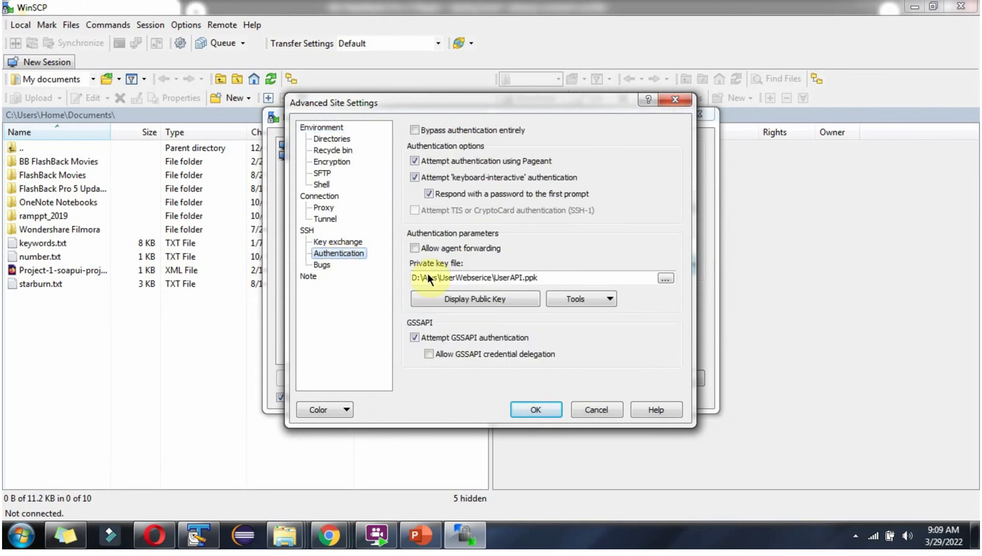
{"action": "left_click", "coordinate": [537, 278]}
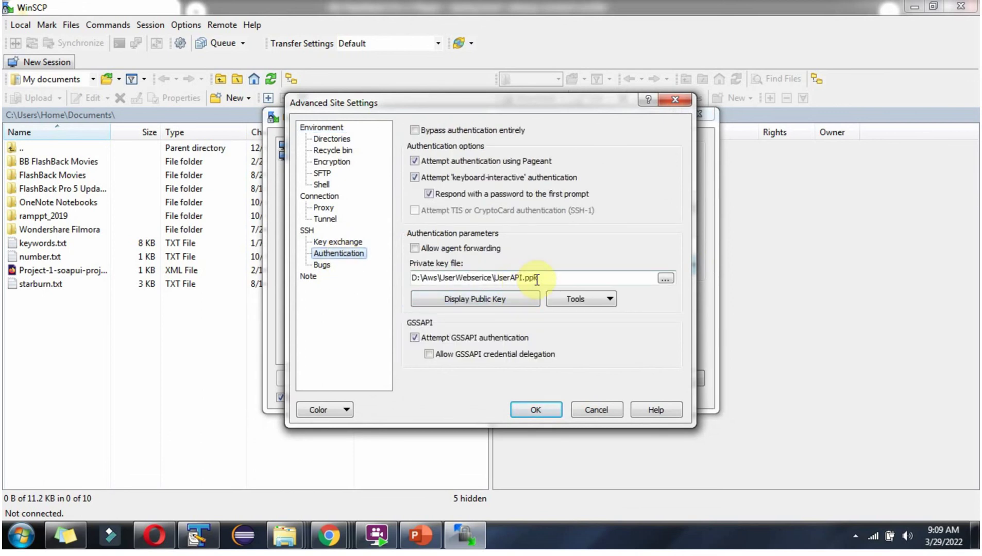
{"action": "left_click", "coordinate": [535, 413]}
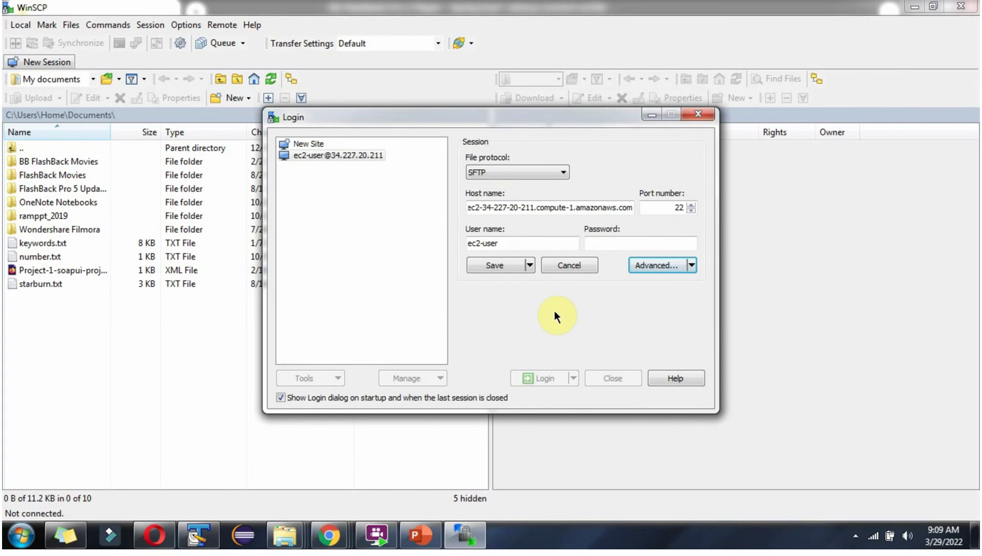
Save the edited site, log in to it and accept the server's host key.
{"action": "left_click", "coordinate": [492, 271]}
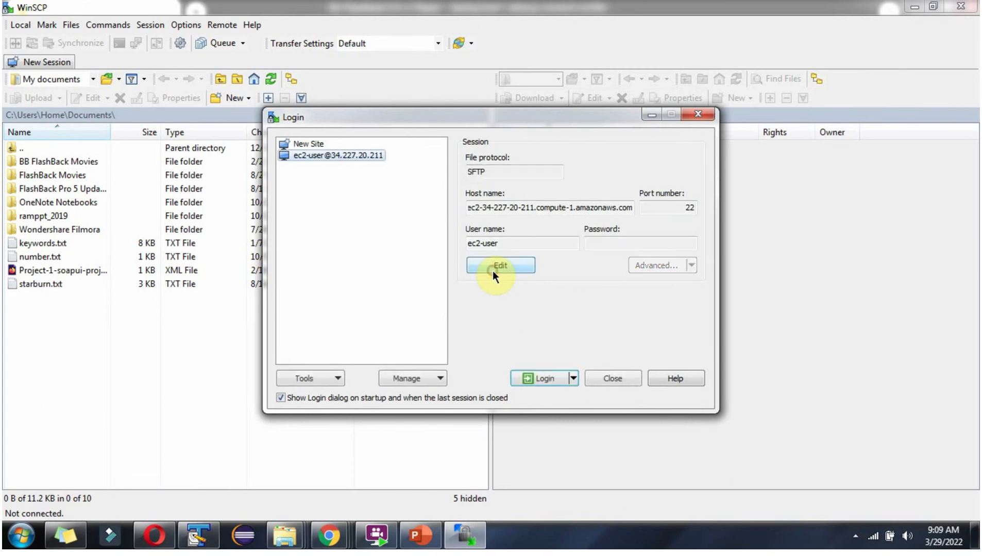
{"action": "left_click", "coordinate": [534, 384]}
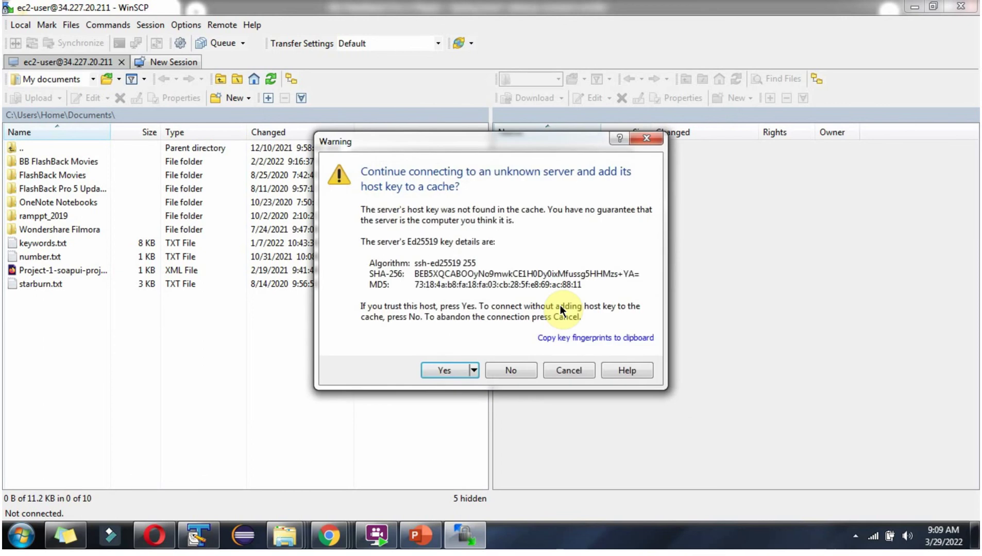
{"action": "left_click", "coordinate": [436, 371]}
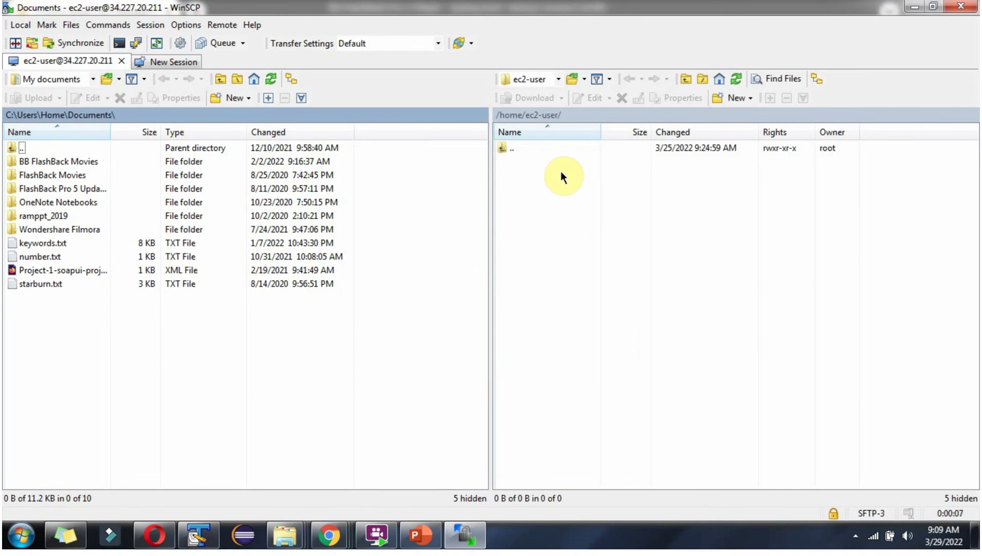
Look at the server's root directory and return to /home/ec2-user.
{"action": "left_click", "coordinate": [681, 80]}
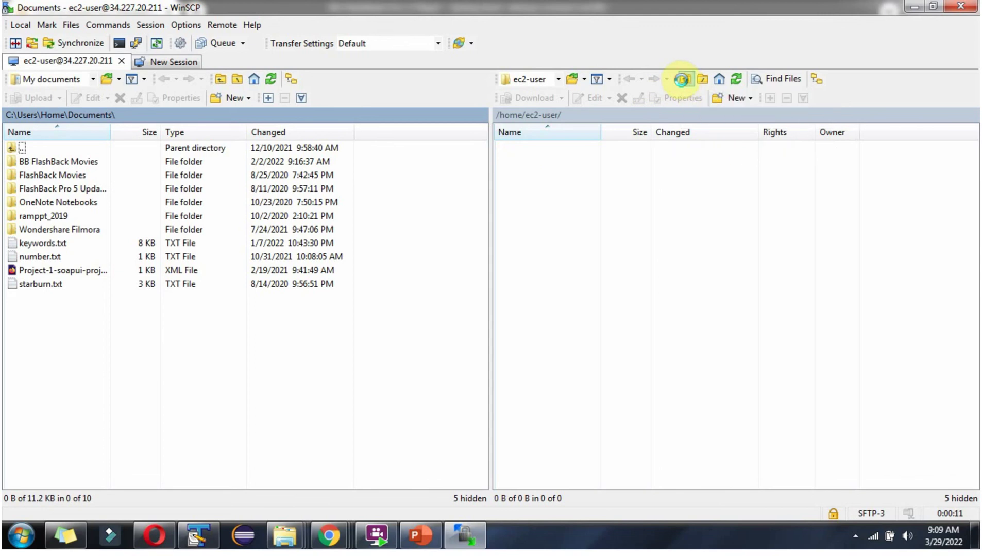
{"action": "left_click", "coordinate": [681, 80]}
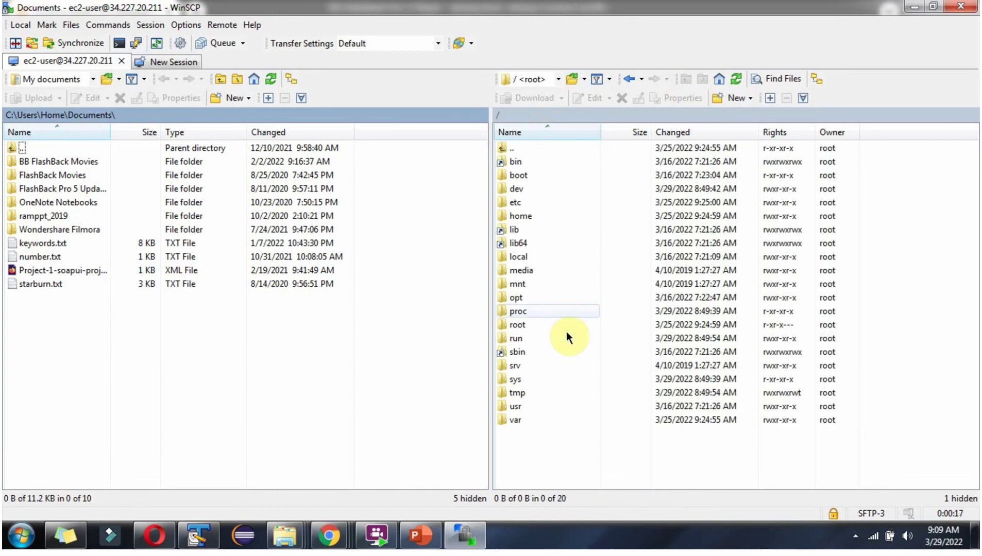
{"action": "left_click", "coordinate": [624, 77]}
{"action": "left_click", "coordinate": [625, 77]}
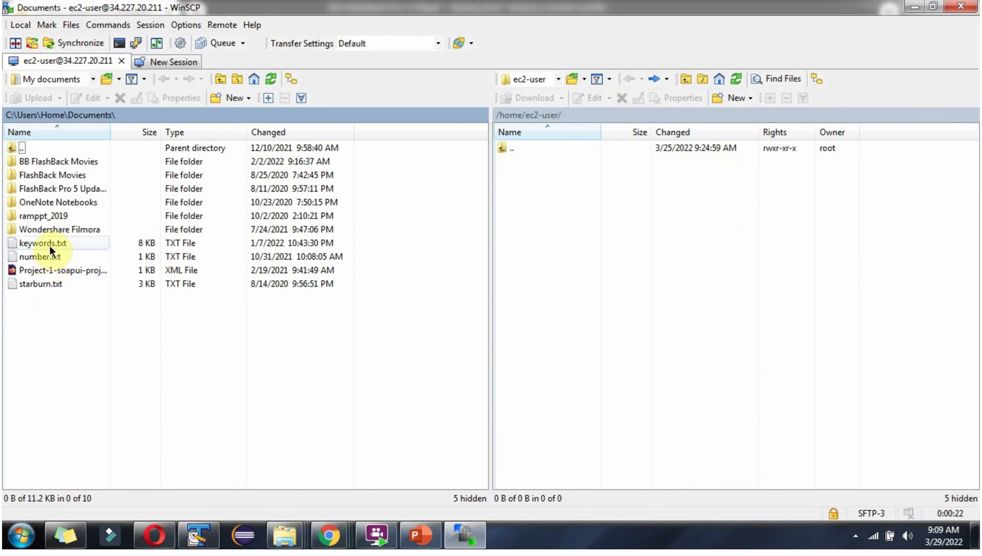
Upload keywords.txt from the local Documents folder to /home/ec2-user, and delete the uploaded copy from the server.
{"action": "left_click_drag", "start_coordinate": [49, 245], "coordinate": [577, 261]}
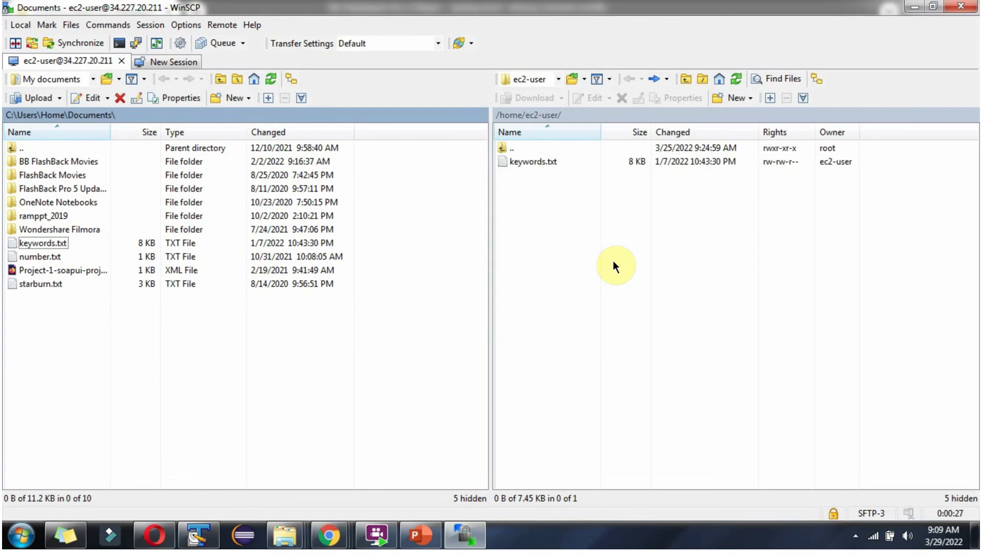
{"action": "right_click", "coordinate": [552, 160]}
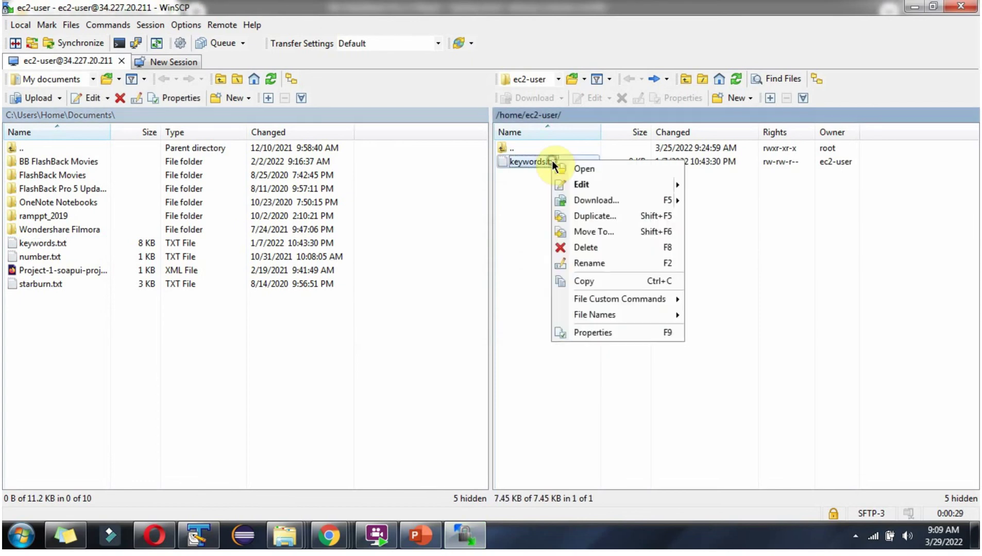
{"action": "left_click", "coordinate": [587, 247]}
{"action": "left_click", "coordinate": [499, 291]}
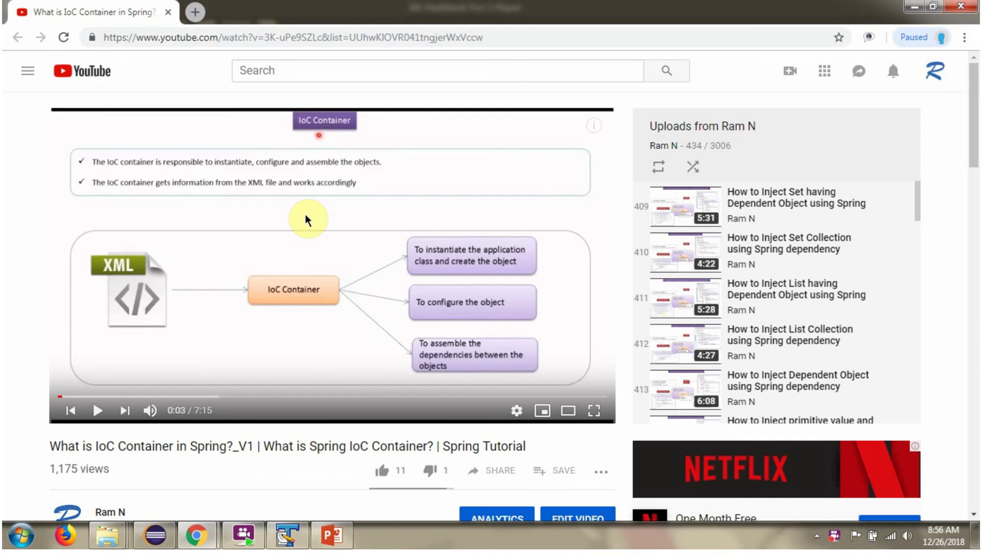
Expand the description of the Spring IoC Container video on YouTube and examine its source code links.
{"action": "scroll", "coordinate": [307, 220], "scroll_direction": "down", "scroll_amount": 4}
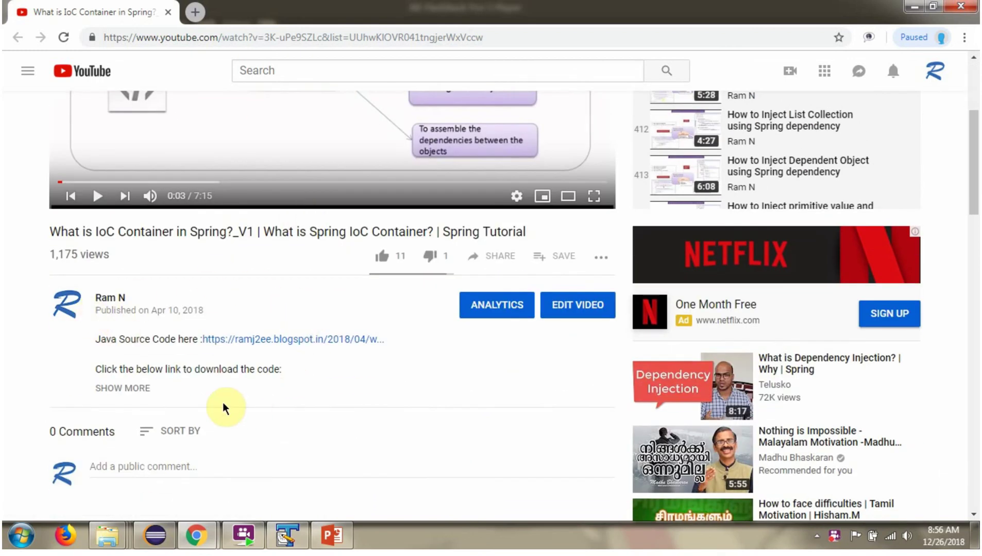
{"action": "left_click", "coordinate": [137, 390]}
{"action": "scroll", "coordinate": [253, 274], "scroll_direction": "down", "scroll_amount": 1}
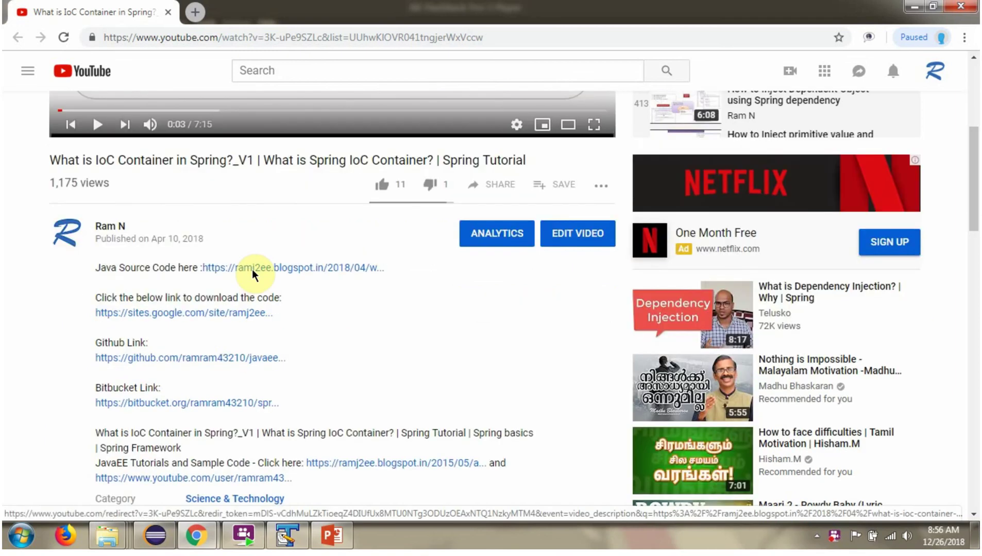